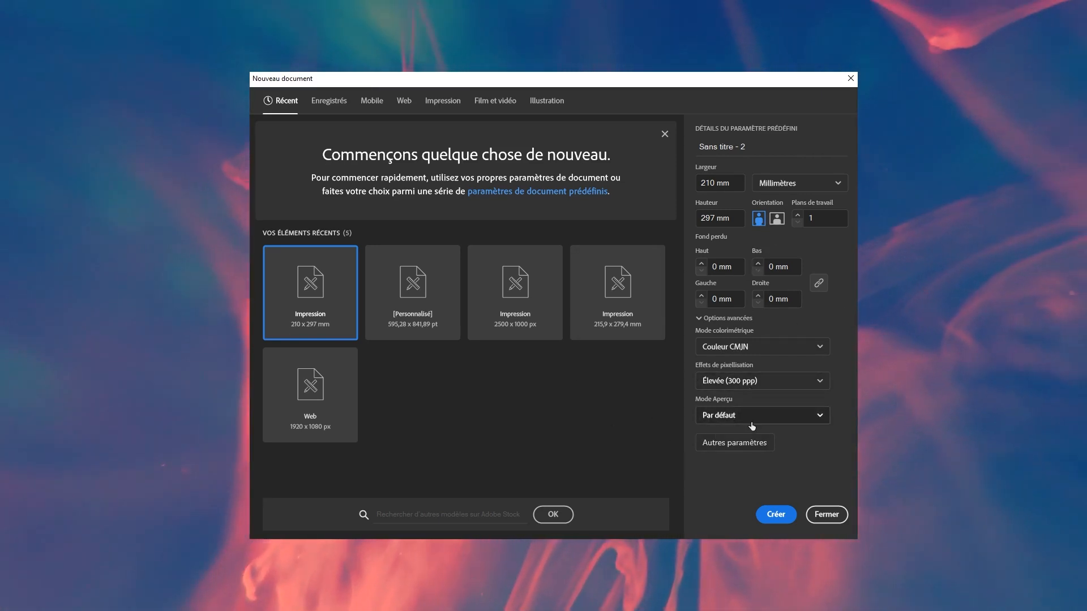
# Create a portrait 210 × 297 mm document with one artboard, CMYK colour mode and 300 ppi raster effects.
pyautogui.click(776, 516)
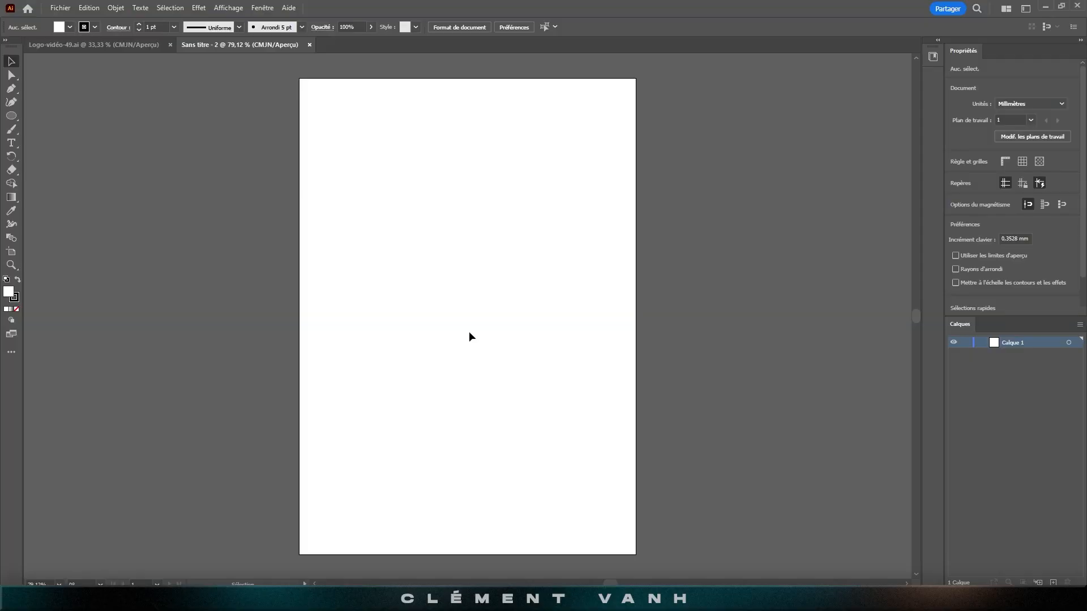
pyautogui.hotkey('ctrl', 's')
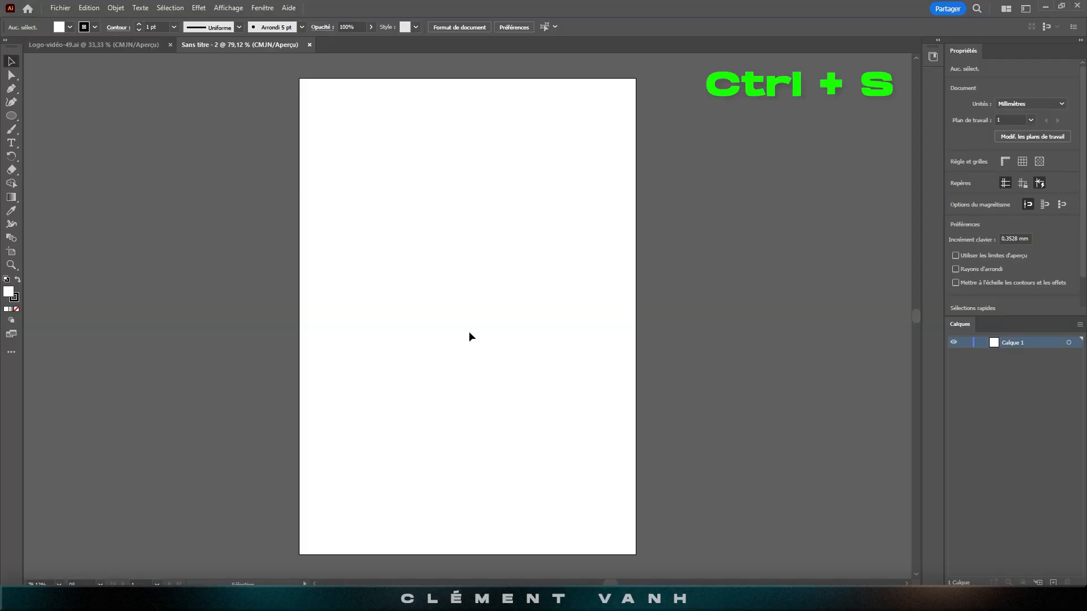
pyautogui.click(60, 8)
pyautogui.click(111, 124)
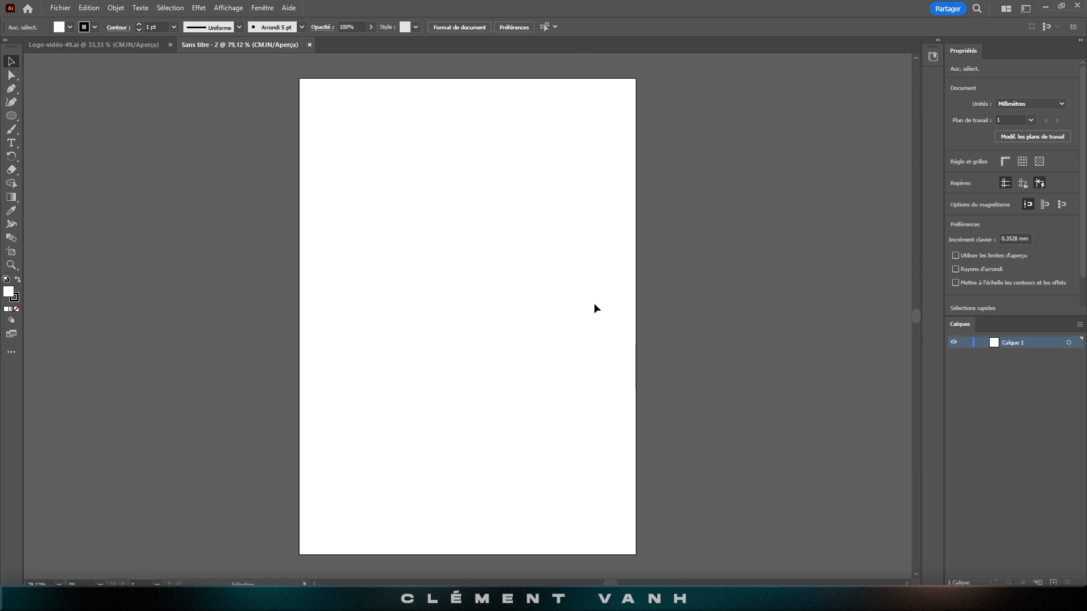
pyautogui.click(11, 117)
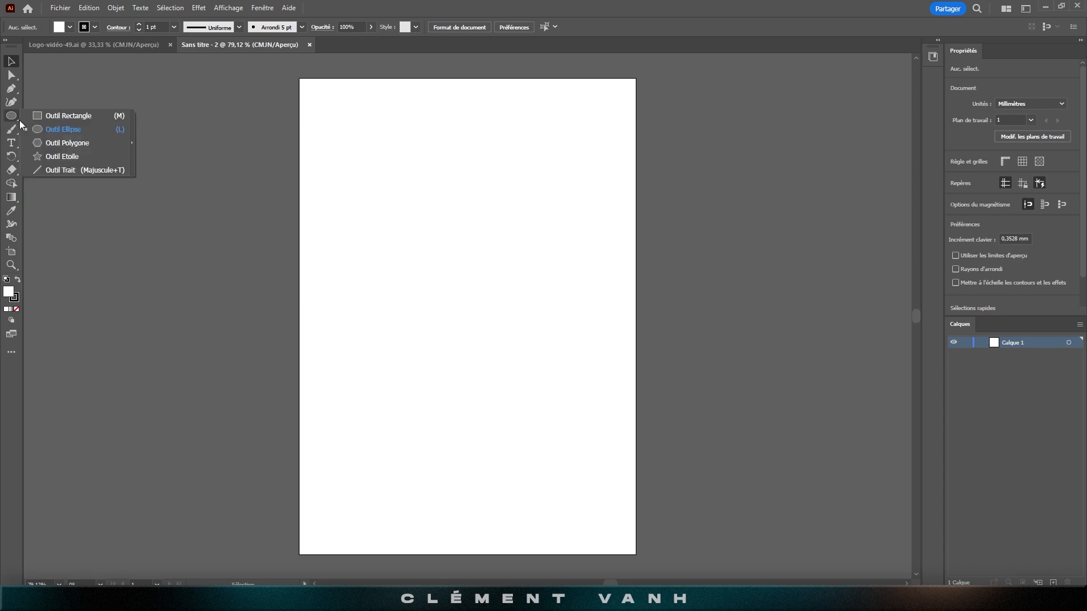
pyautogui.click(69, 116)
pyautogui.click(10, 116)
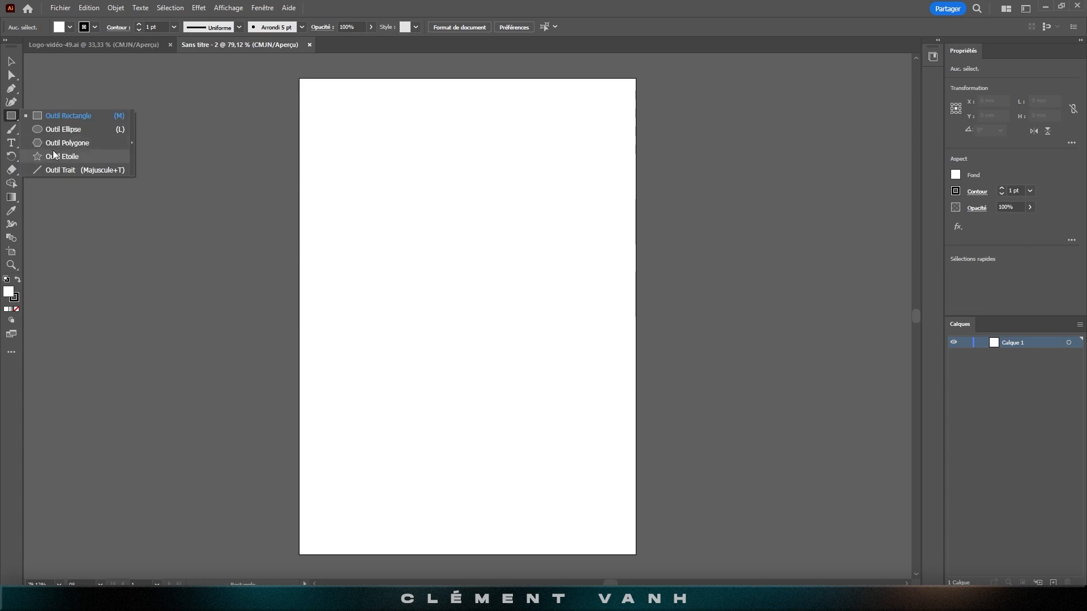
pyautogui.click(37, 143)
pyautogui.click(8, 118)
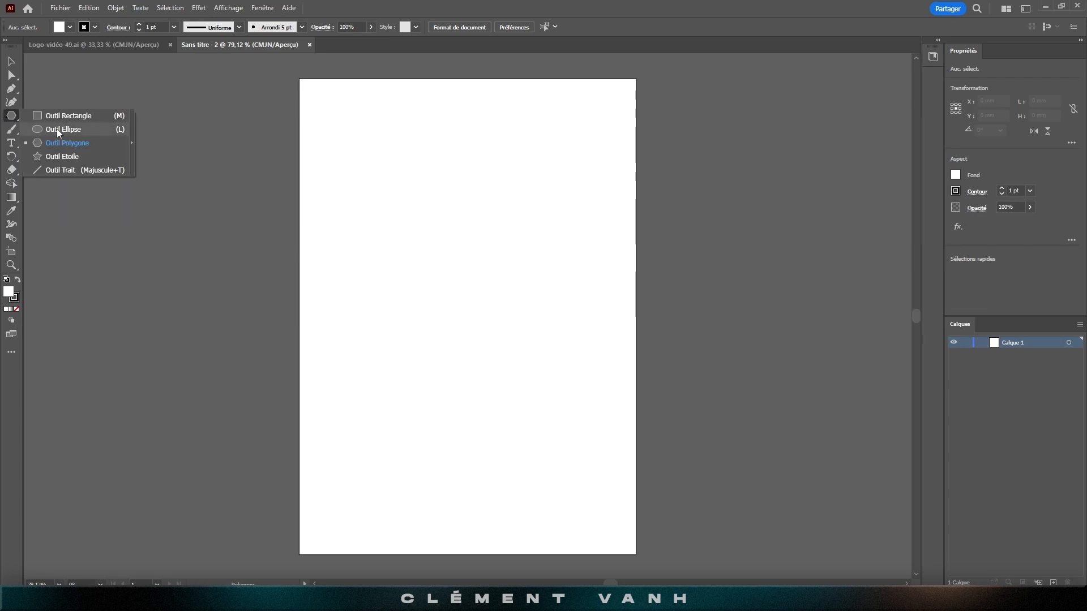
pyautogui.click(62, 116)
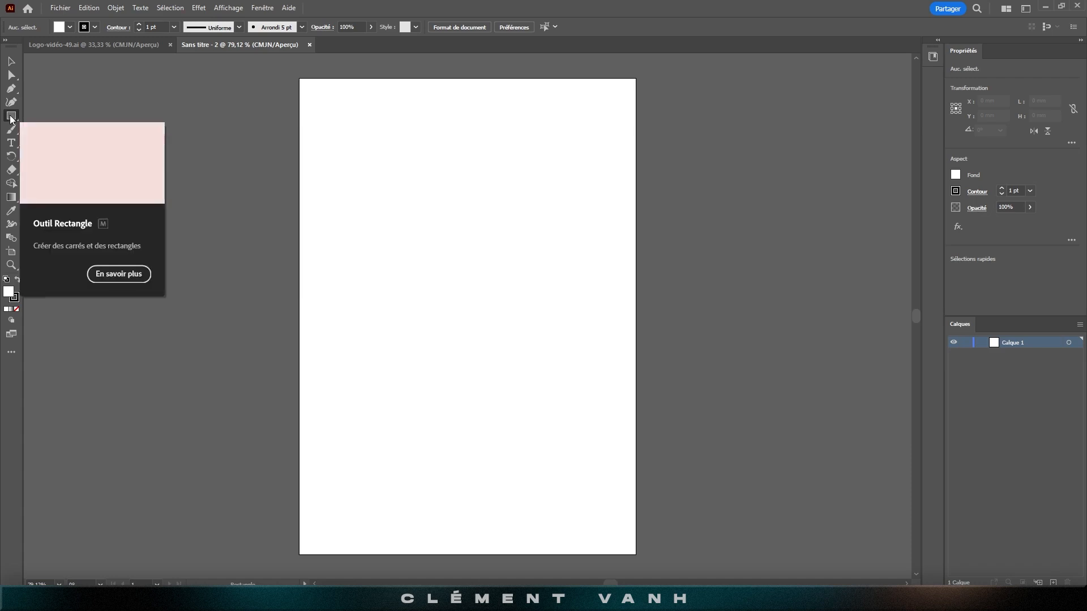
# Draw a perfect circle about 151 mm in diameter in the middle area of the artboard with the Ellipse tool.
pyautogui.click(9, 118)
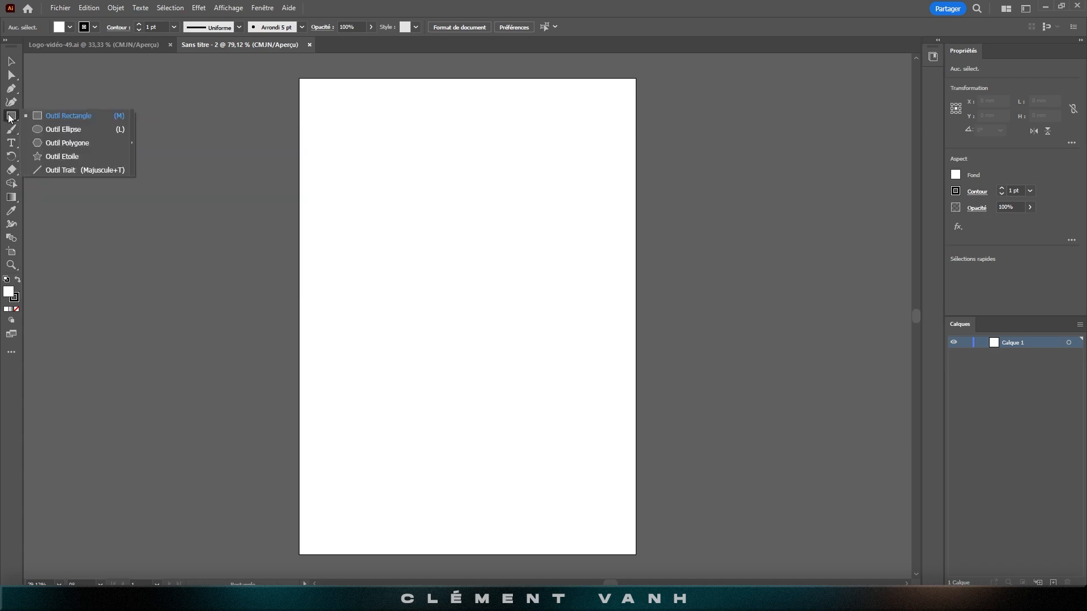
pyautogui.click(60, 129)
pyautogui.click(12, 118)
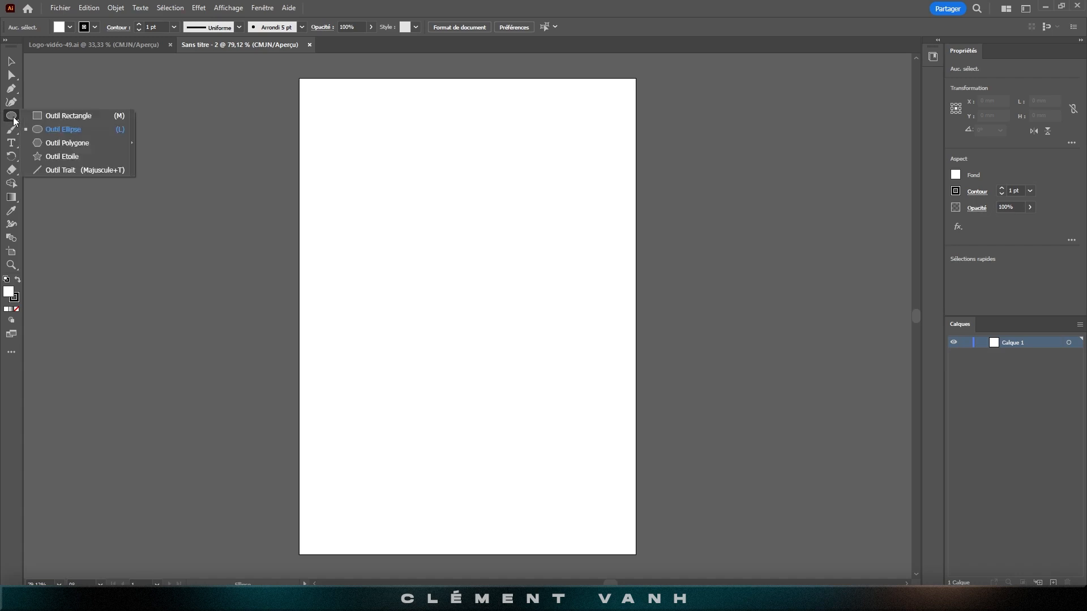
pyautogui.click(72, 132)
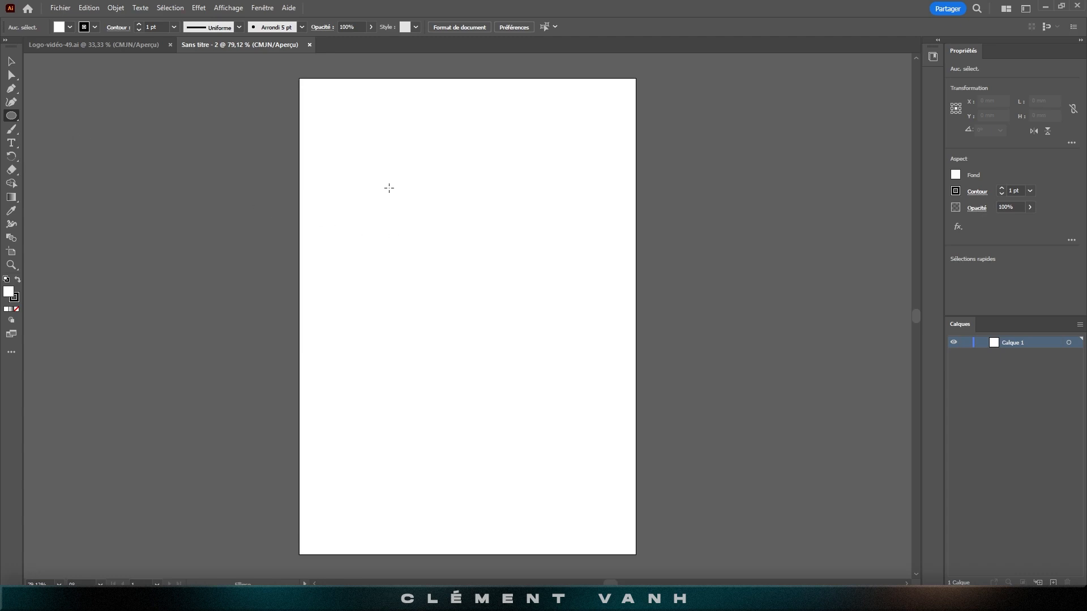
pyautogui.moveTo(389, 188)
pyautogui.mouseDown()
pyautogui.moveTo(430, 257)
pyautogui.moveTo(534, 243)
pyautogui.moveTo(485, 231)
pyautogui.moveTo(488, 269)
pyautogui.moveTo(522, 317)
pyautogui.moveTo(621, 381)
pyautogui.moveTo(604, 400)
pyautogui.moveTo(626, 415)
pyautogui.moveTo(596, 385)
pyautogui.moveTo(633, 383)
pyautogui.moveTo(601, 418)
pyautogui.moveTo(538, 368)
pyautogui.moveTo(597, 303)
pyautogui.moveTo(620, 368)
pyautogui.moveTo(553, 398)
pyautogui.moveTo(578, 358)
pyautogui.moveTo(606, 393)
pyautogui.moveTo(597, 413)
pyautogui.moveTo(568, 376)
pyautogui.moveTo(617, 419)
pyautogui.moveTo(553, 399)
pyautogui.moveTo(596, 425)
pyautogui.moveTo(485, 351)
pyautogui.moveTo(608, 394)
pyautogui.moveTo(540, 428)
pyautogui.moveTo(503, 316)
pyautogui.moveTo(563, 366)
pyautogui.moveTo(524, 349)
pyautogui.moveTo(589, 446)
pyautogui.moveTo(569, 431)
pyautogui.mouseUp()
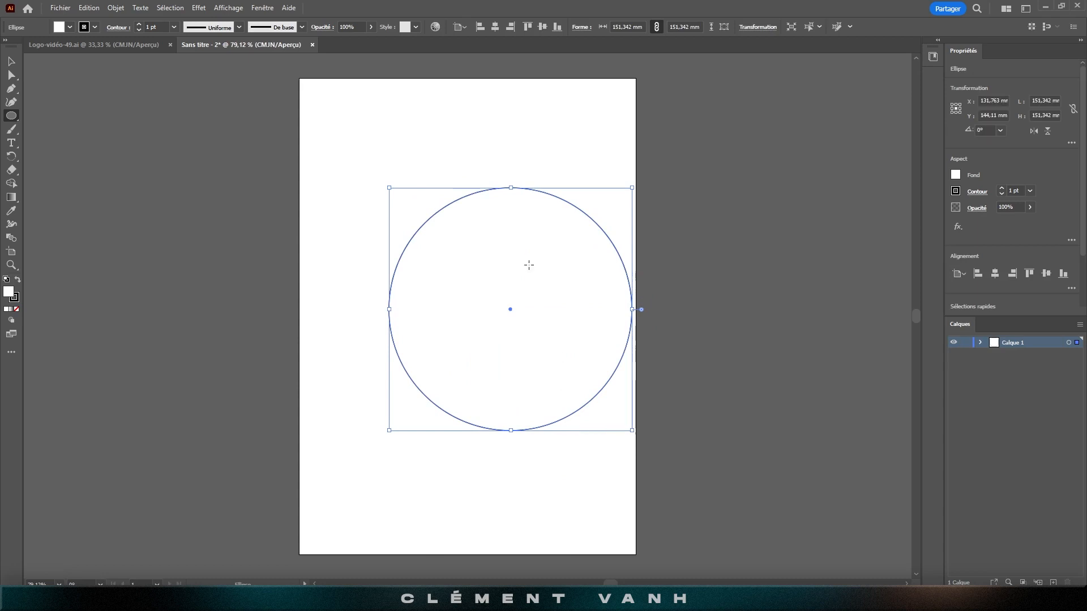
# Centre the circle horizontally and vertically on the artboard and deselect it.
pyautogui.click(495, 28)
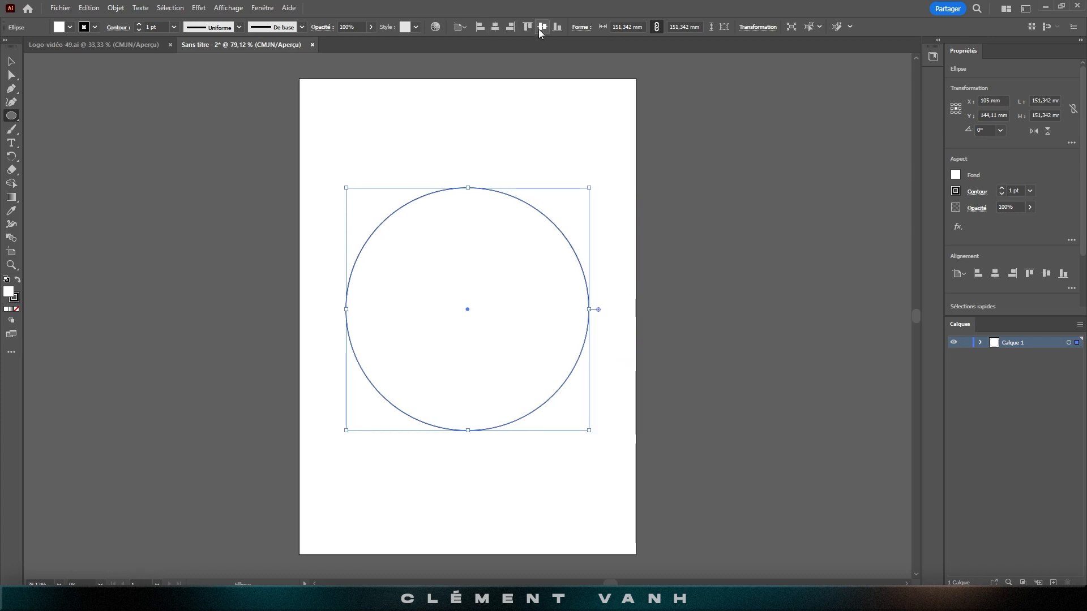
pyautogui.click(540, 28)
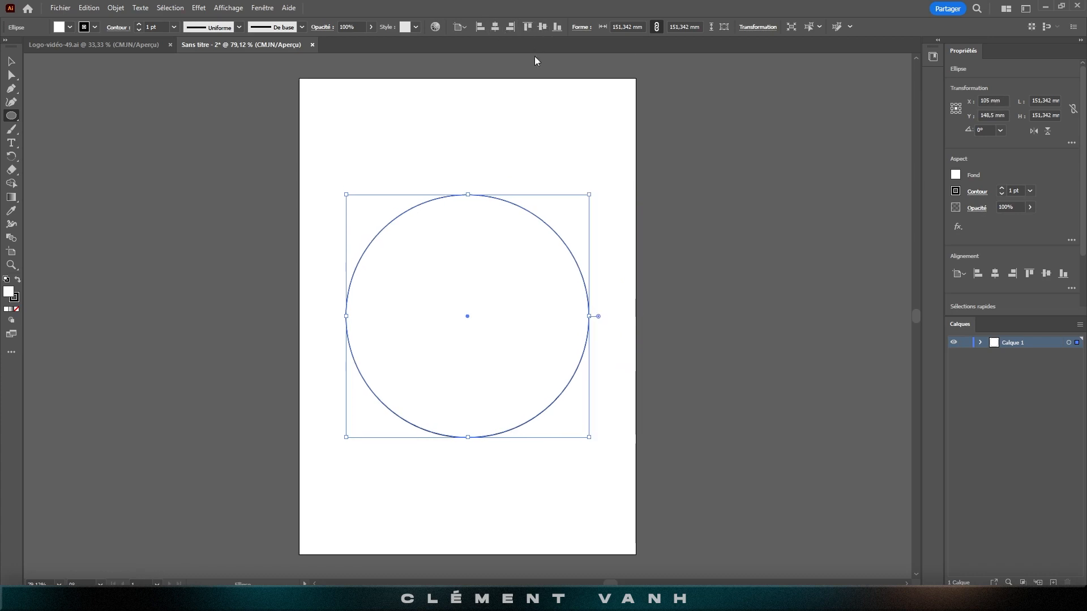
pyautogui.click(11, 62)
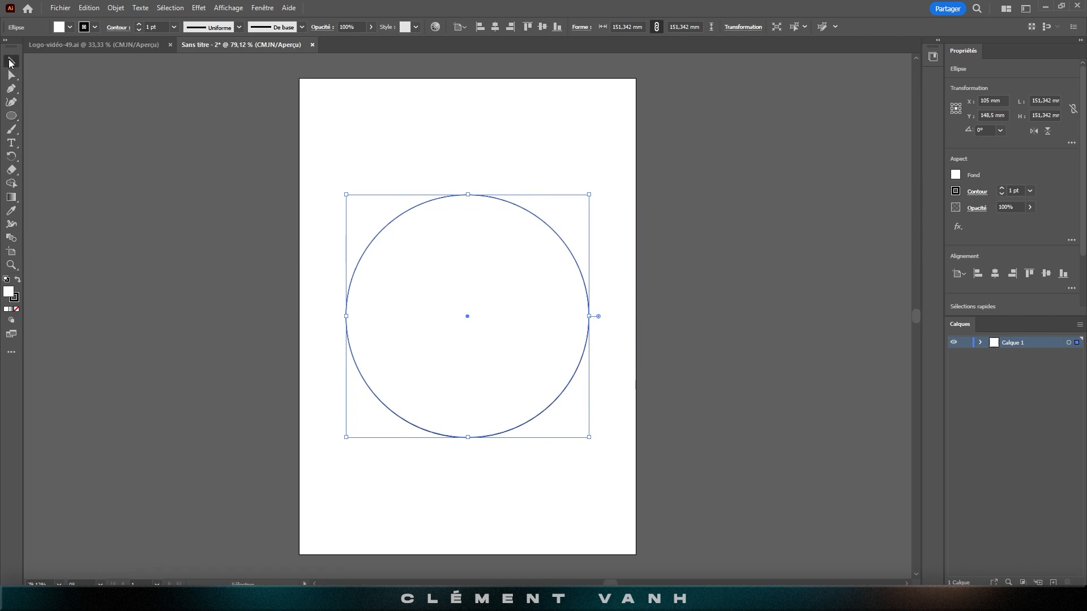
pyautogui.click(384, 162)
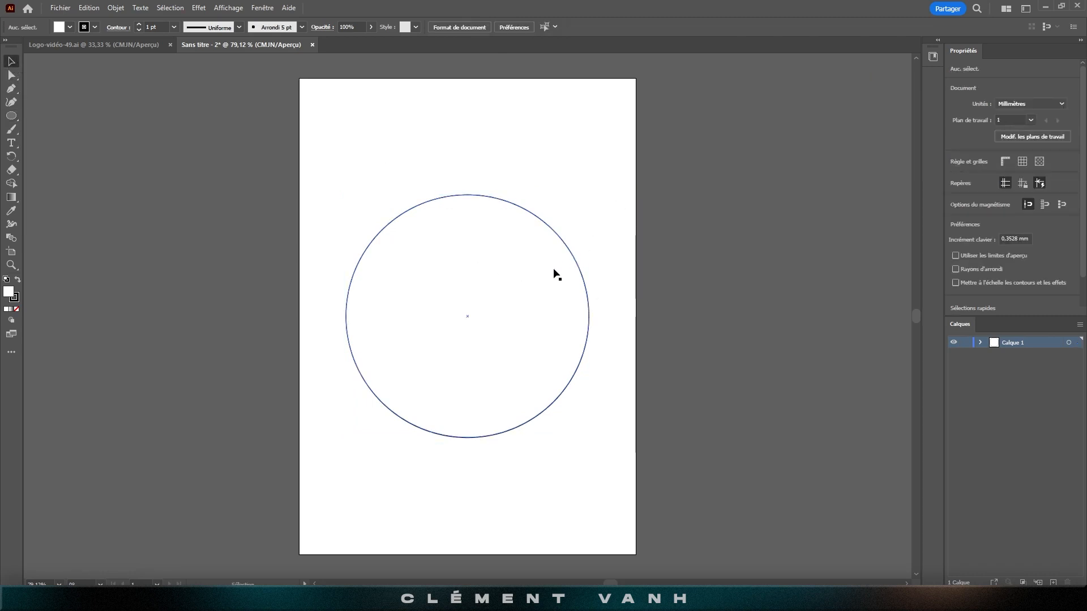
# Try brown and magenta fills on the circle, finishing with its fill set to none.
pyautogui.click(580, 259)
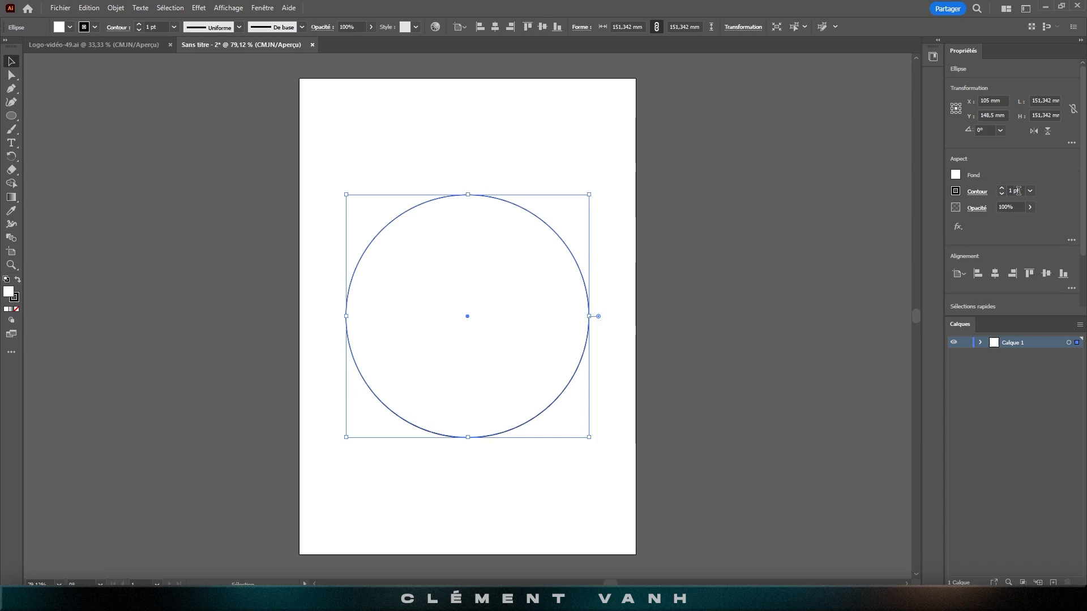
pyautogui.click(956, 175)
pyautogui.click(893, 230)
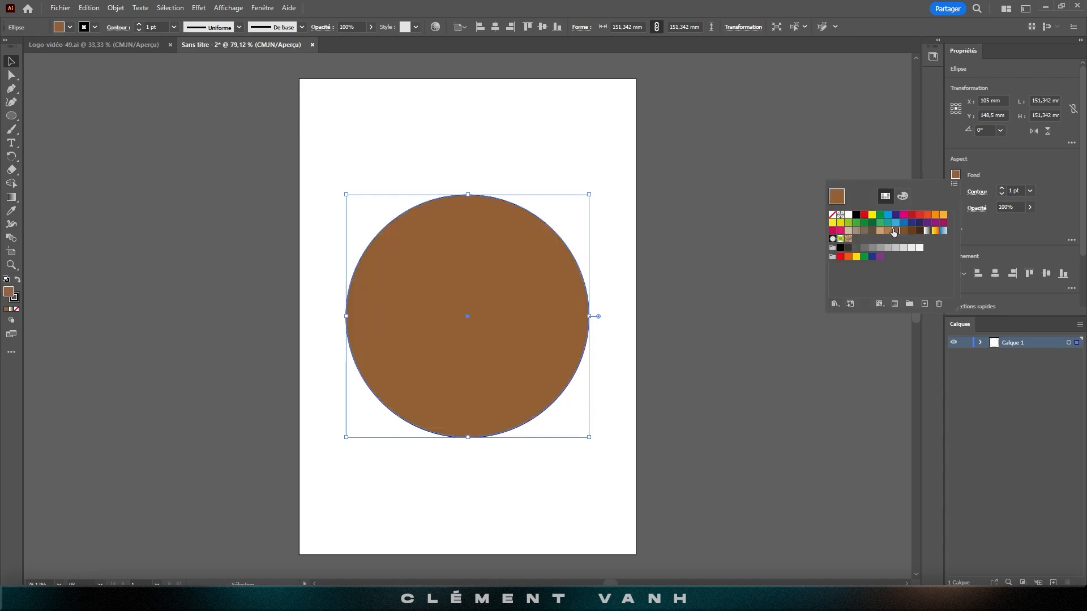
pyautogui.click(903, 215)
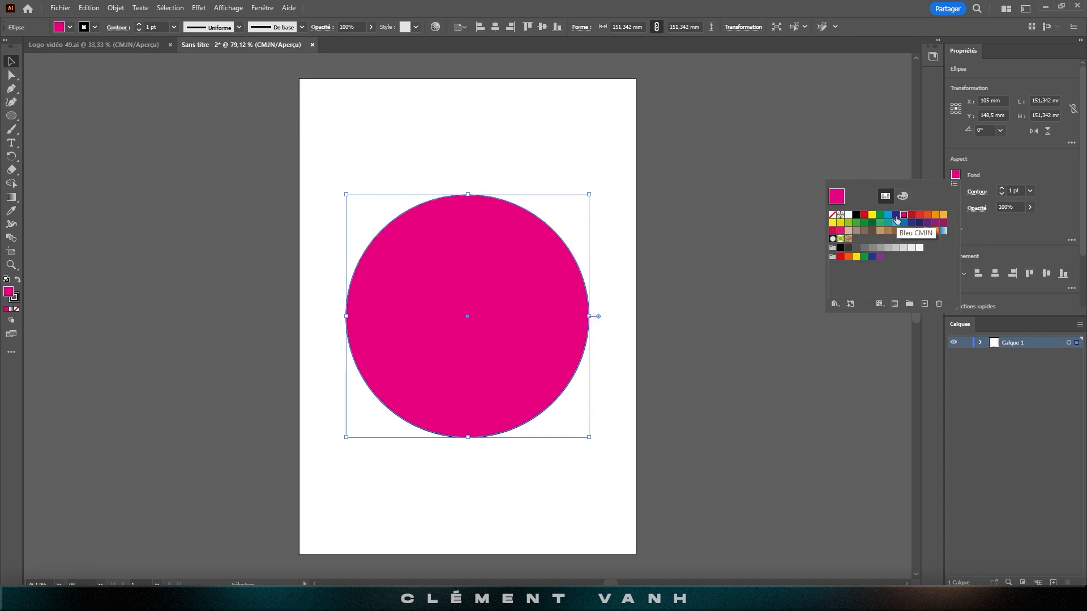
pyautogui.click(832, 217)
pyautogui.click(1006, 169)
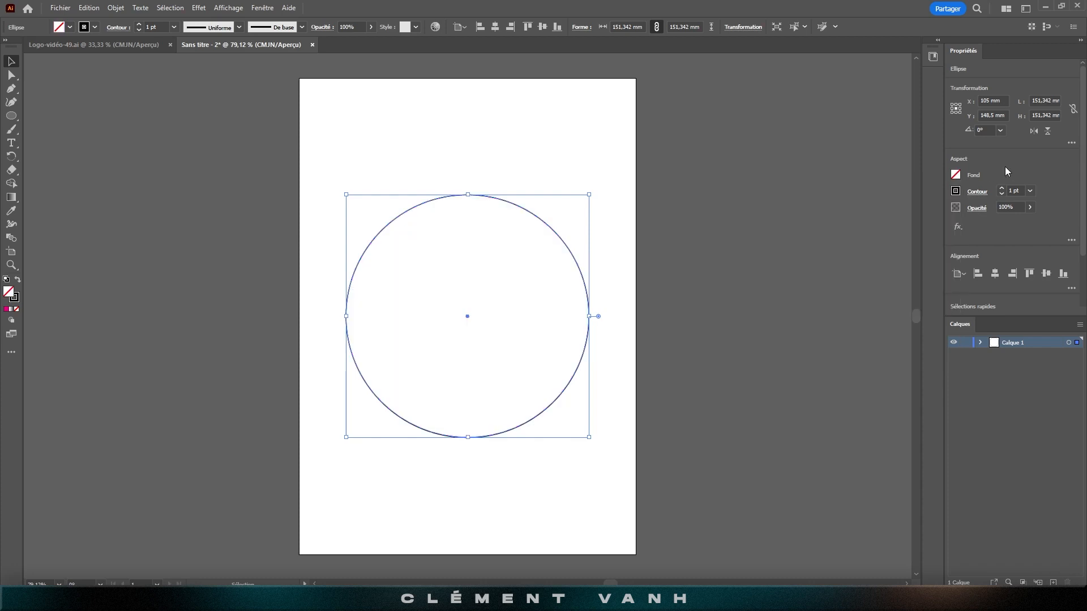
# Keep the circle's stroke black and set its stroke weight to 40 pt.
pyautogui.click(957, 191)
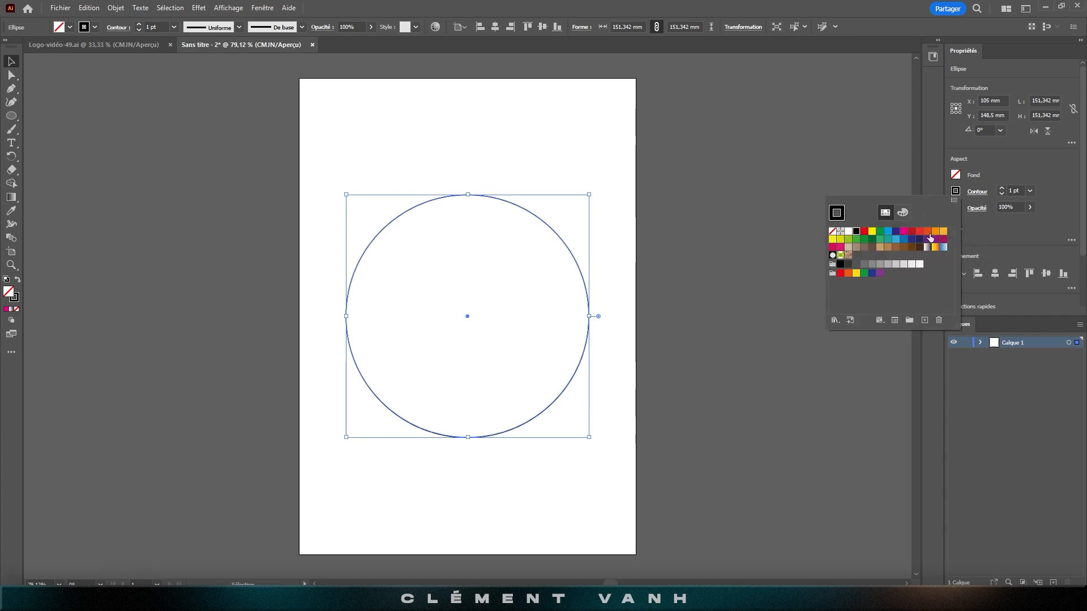
pyautogui.click(1009, 193)
pyautogui.click(1013, 190)
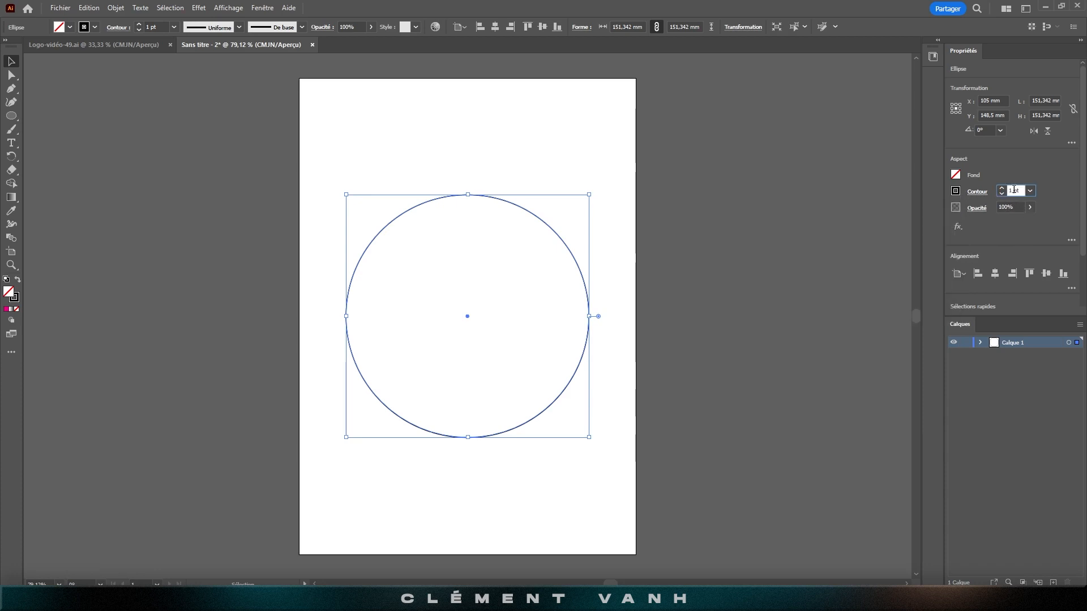
pyautogui.moveTo(1019, 191); pyautogui.dragTo(994, 198)
pyautogui.press('Return')
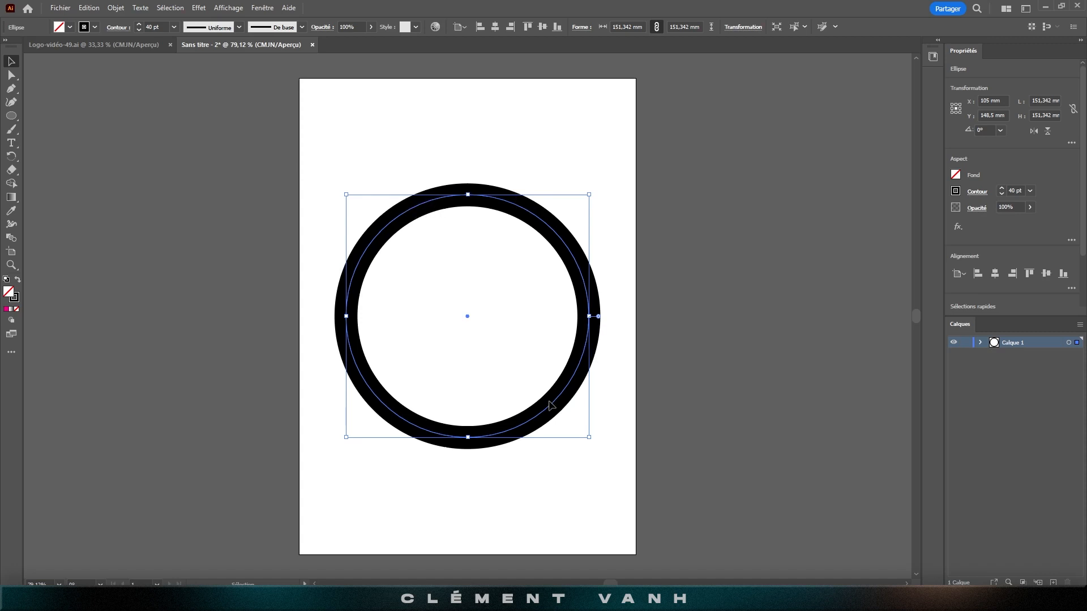
# Compare outside, inside and centred stroke alignment on the circle, finishing with the stroke aligned to the inside.
pyautogui.click(979, 194)
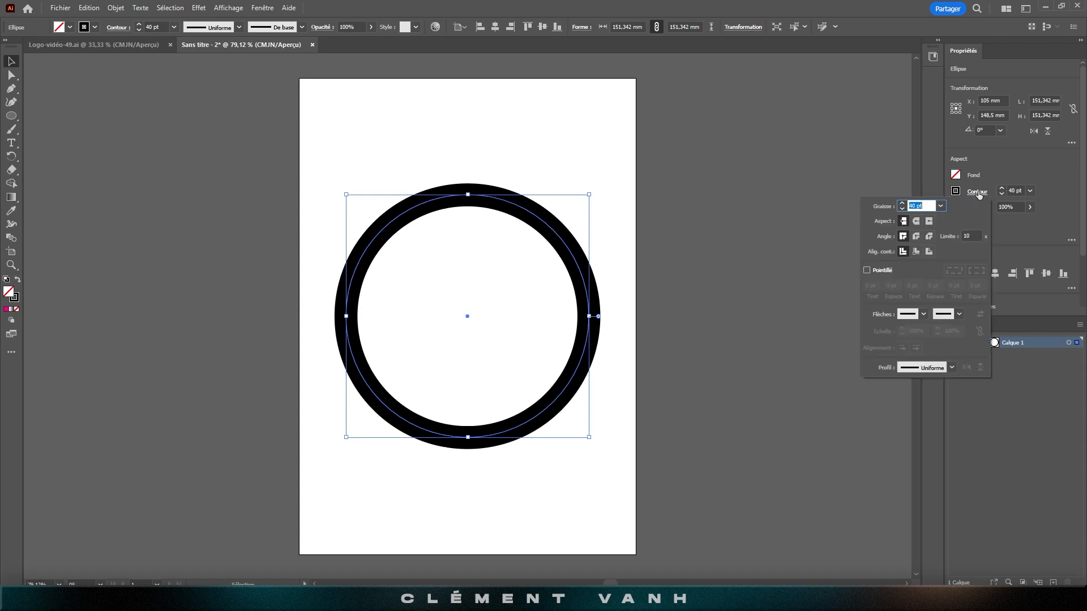
pyautogui.click(929, 253)
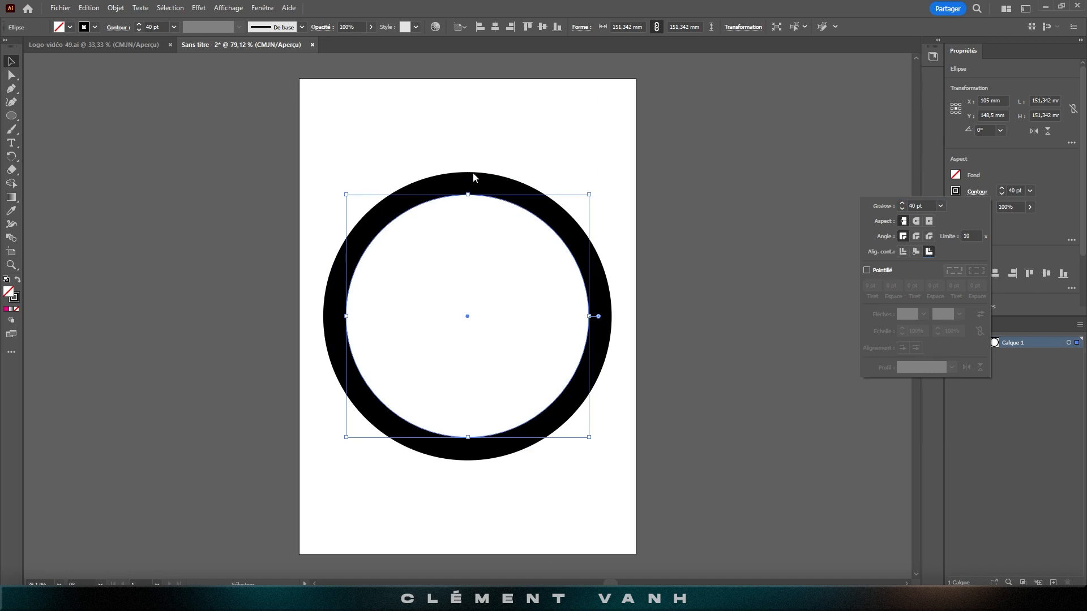
pyautogui.click(917, 252)
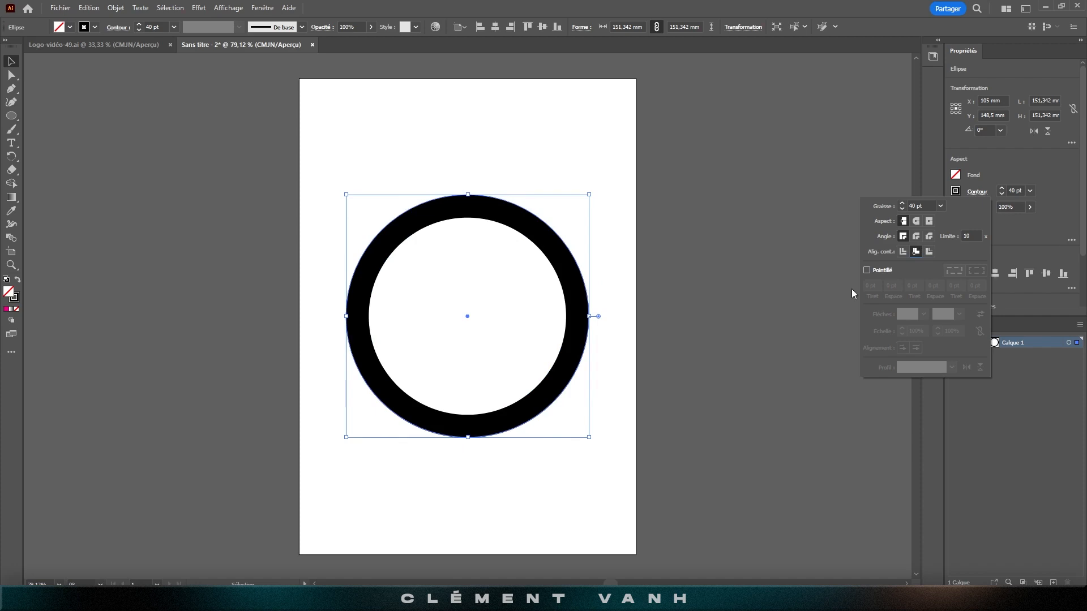
pyautogui.click(902, 252)
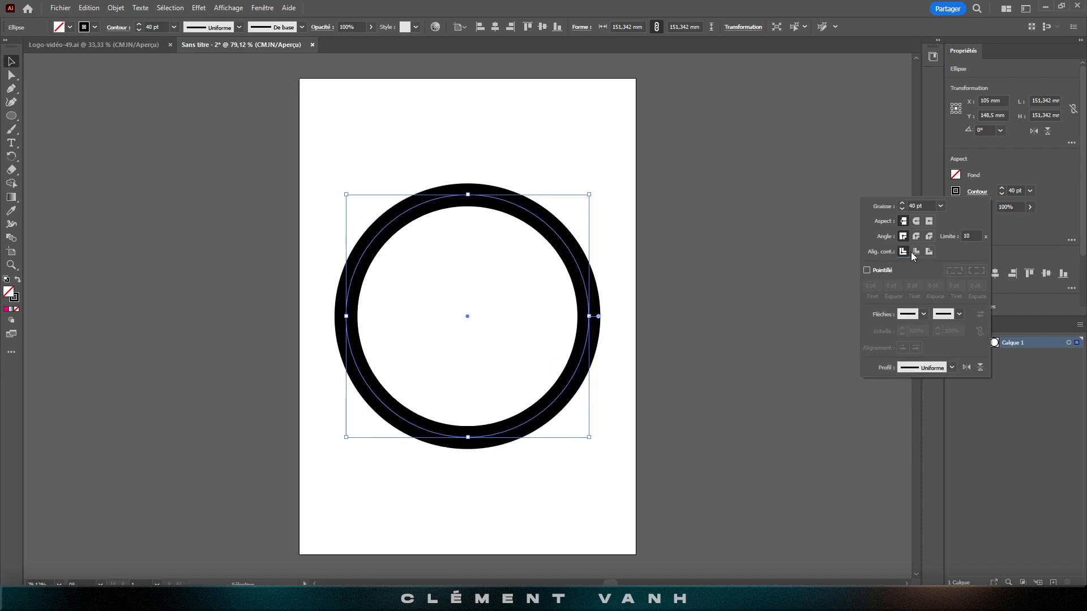
pyautogui.click(914, 252)
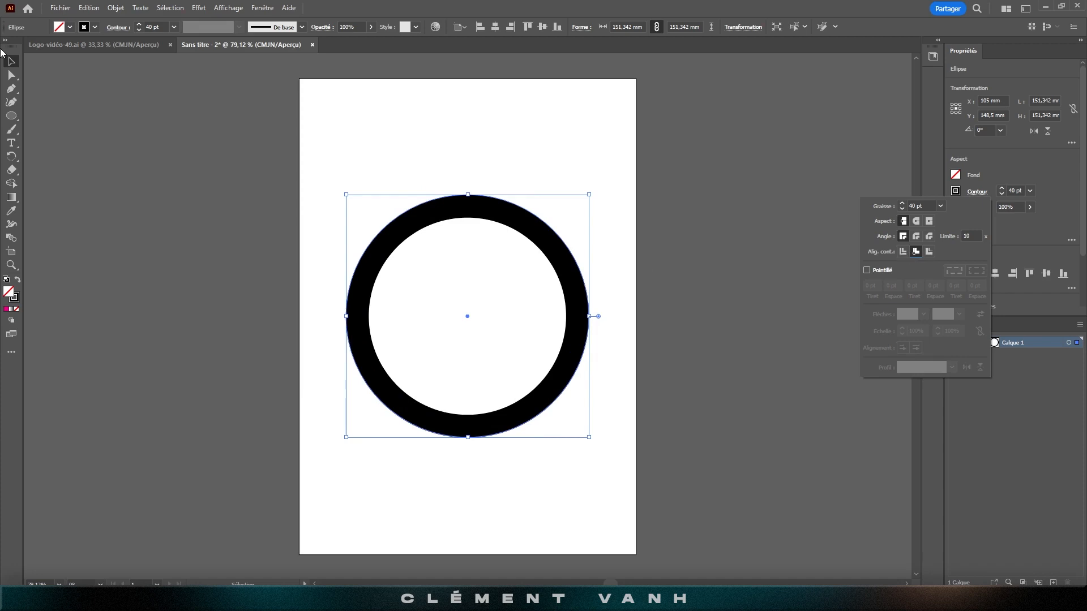
pyautogui.click(523, 163)
# Set the circle's stroke weight to 50 pt and deselect it.
pyautogui.click(609, 285)
pyautogui.click(575, 292)
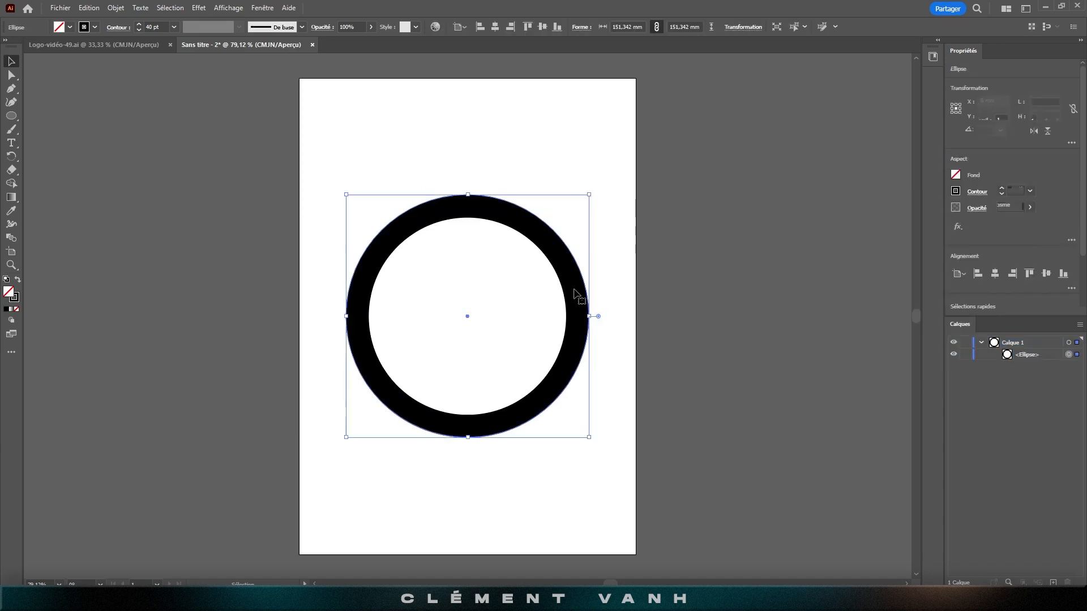
pyautogui.moveTo(1016, 191); pyautogui.dragTo(1000, 193)
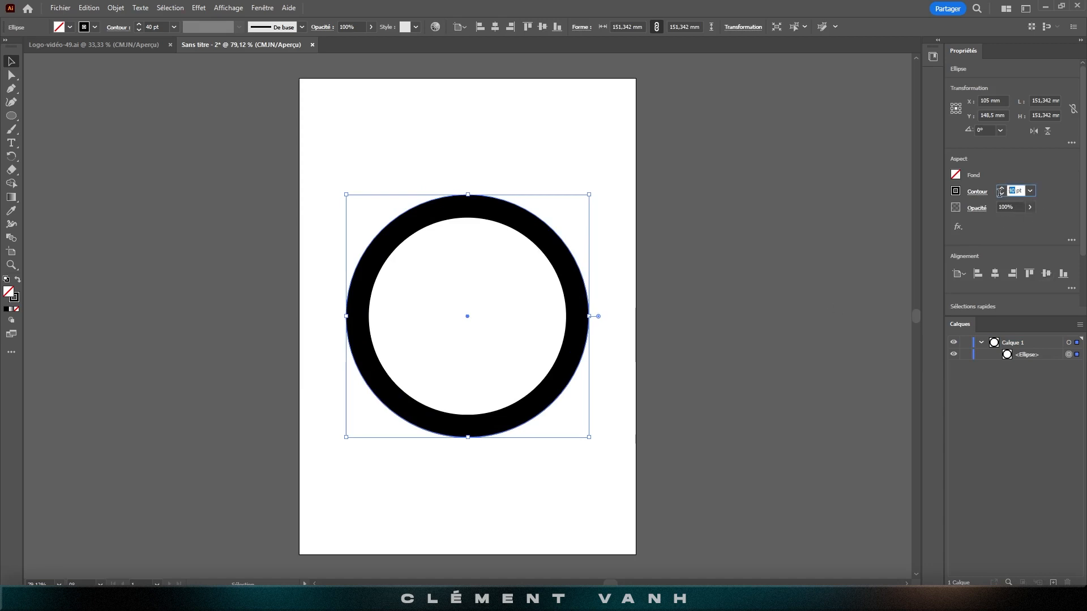
pyautogui.press('Return')
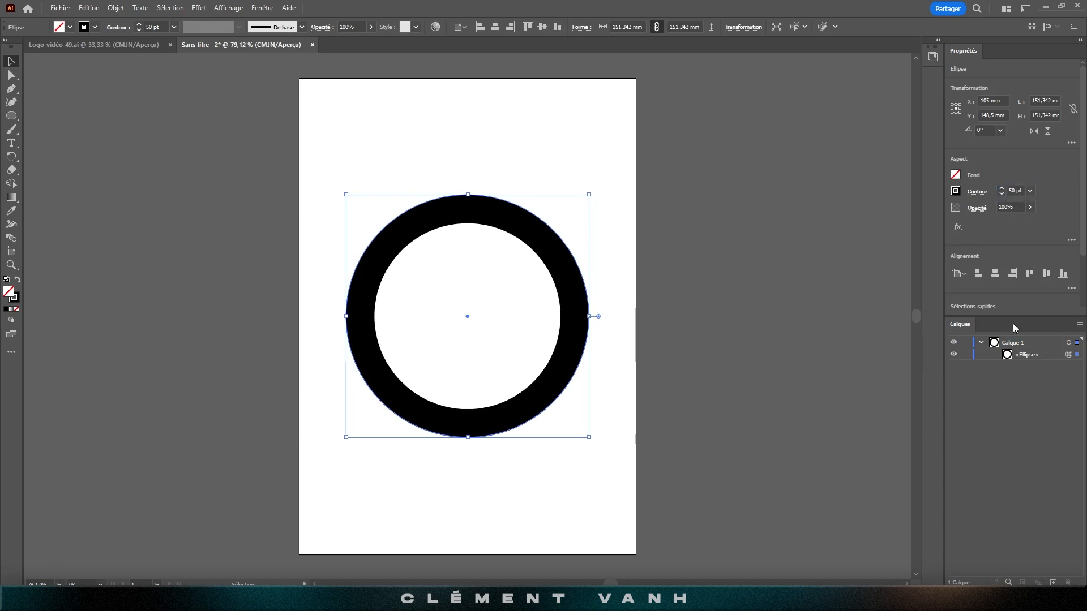
pyautogui.click(692, 358)
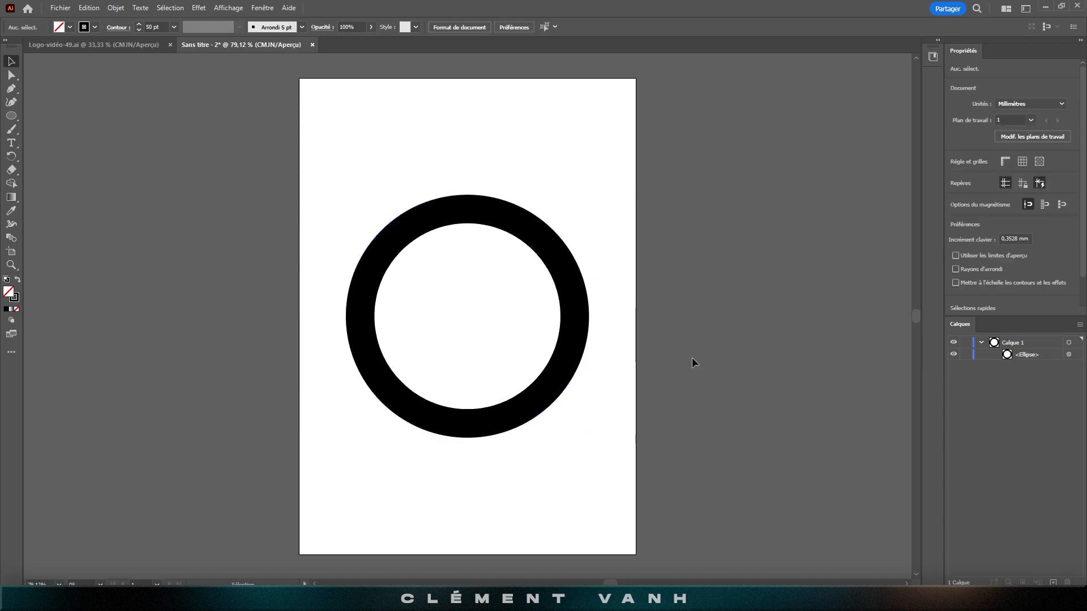
# Align the ring to the artboard's bottom edge, restore its vertical centring and deselect it.
pyautogui.click(566, 296)
pyautogui.click(556, 27)
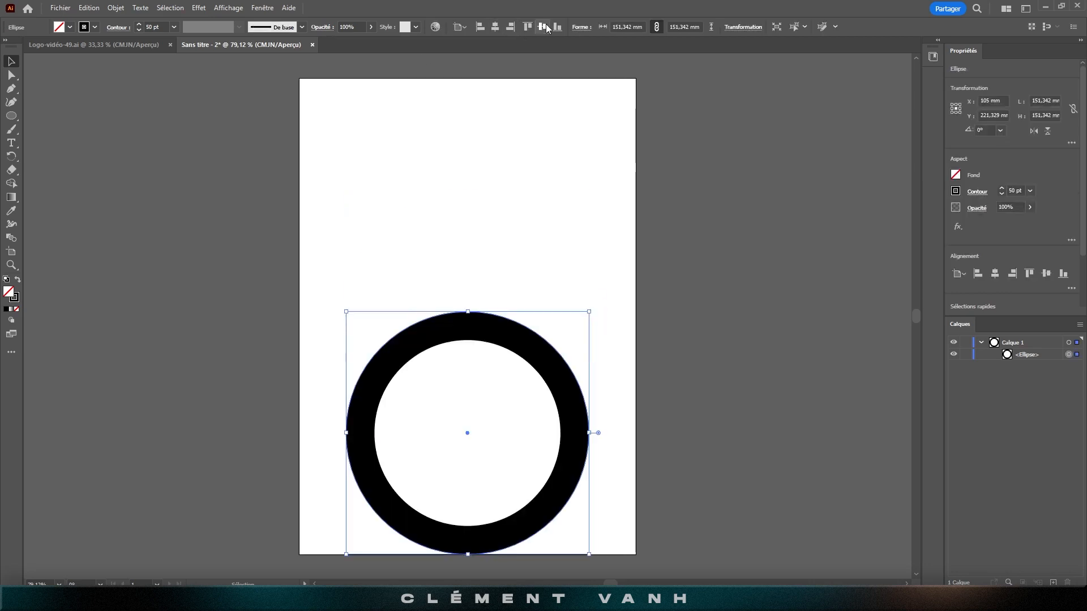
pyautogui.click(543, 27)
pyautogui.click(577, 156)
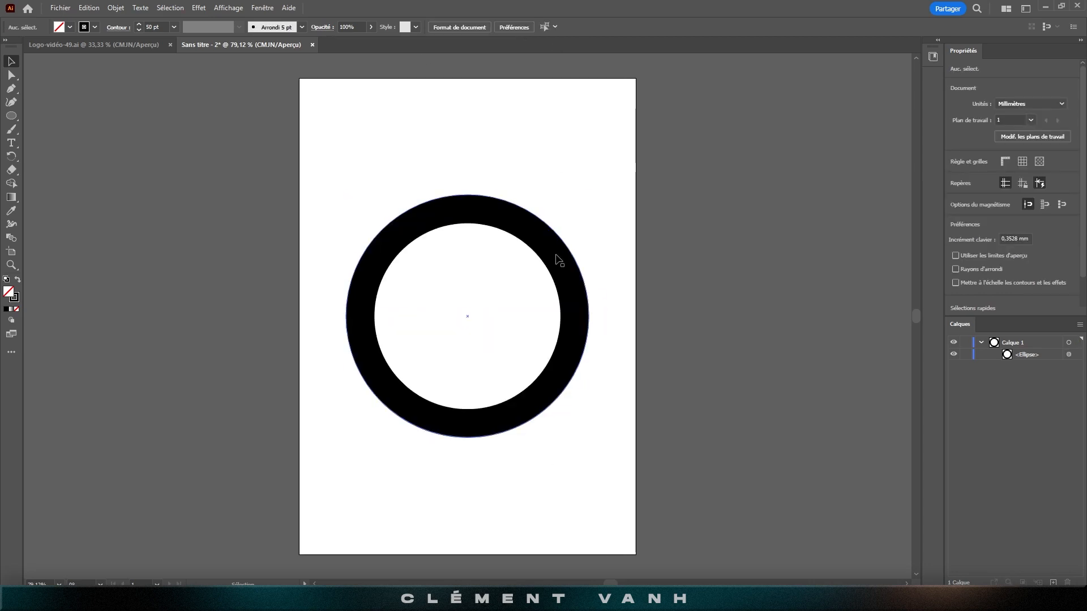
# Try drawing a freehand four-pointed star about 118 mm wide over the ring with the Star tool, and delete it.
pyautogui.click(10, 118)
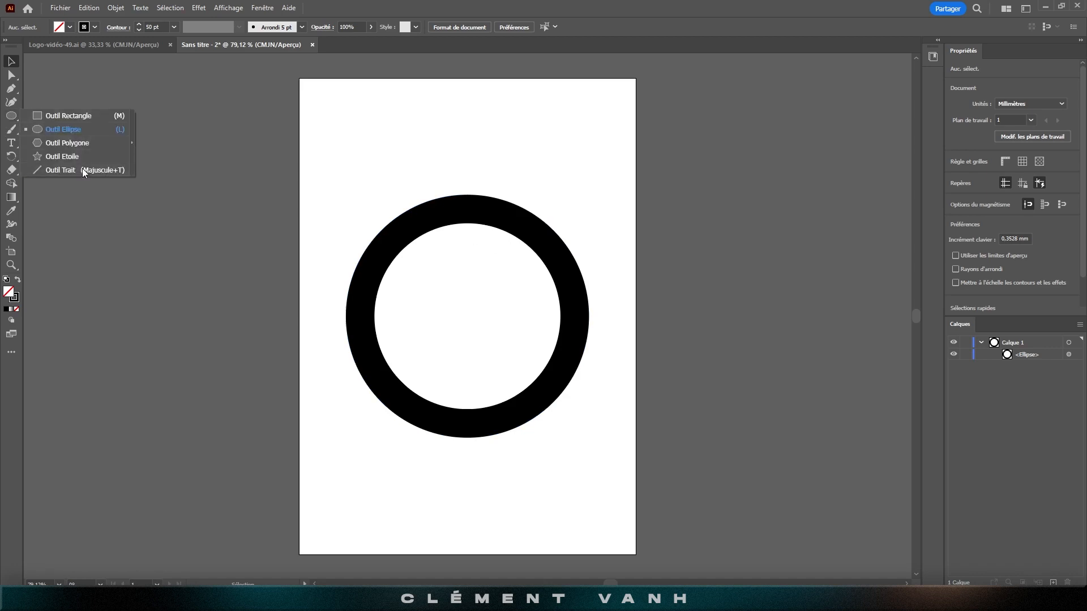
pyautogui.click(67, 158)
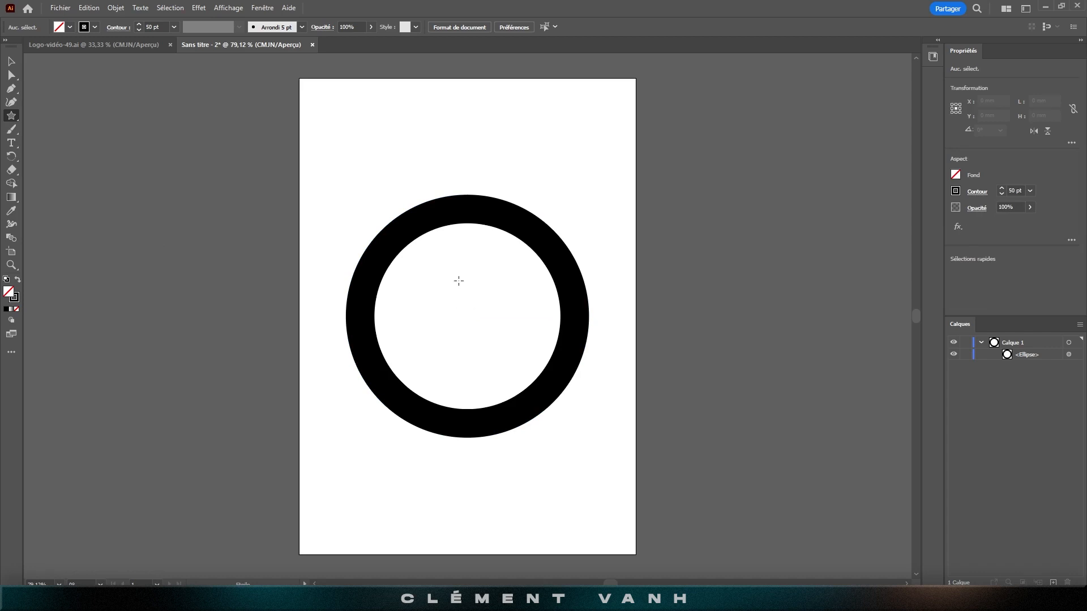
pyautogui.moveTo(458, 281); pyautogui.dragTo(363, 348)
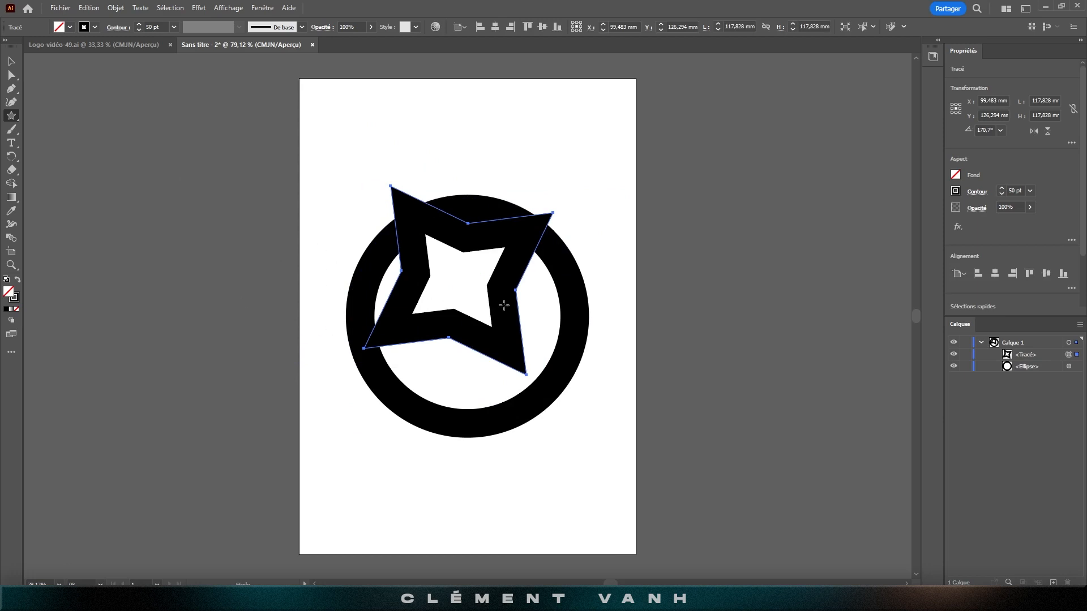
pyautogui.press('Delete')
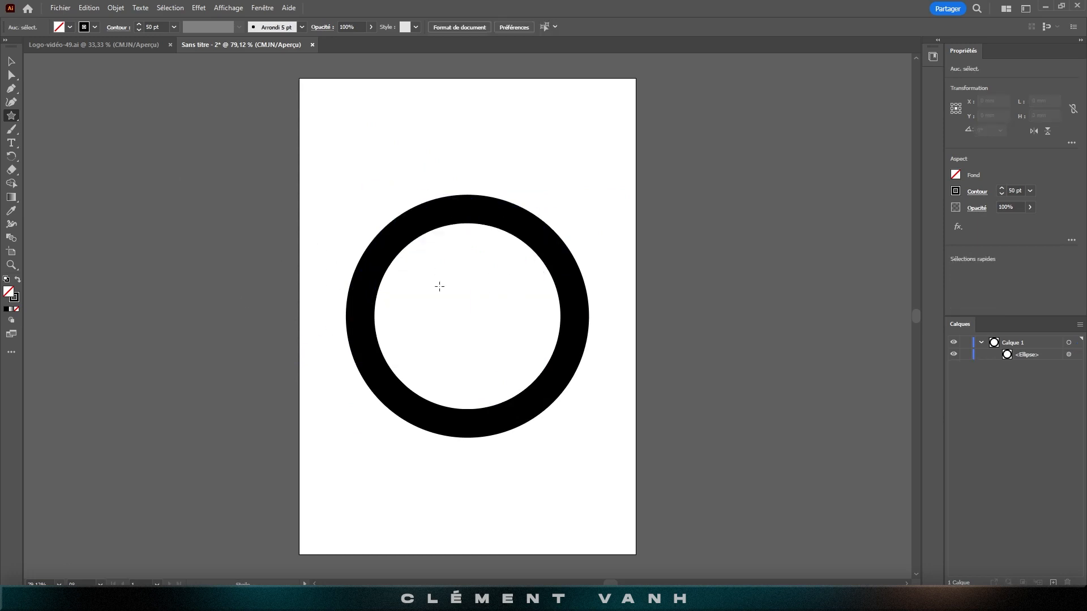
# Try out stars with 8 points and 3 points over the ring, deleting each one.
pyautogui.click(462, 286)
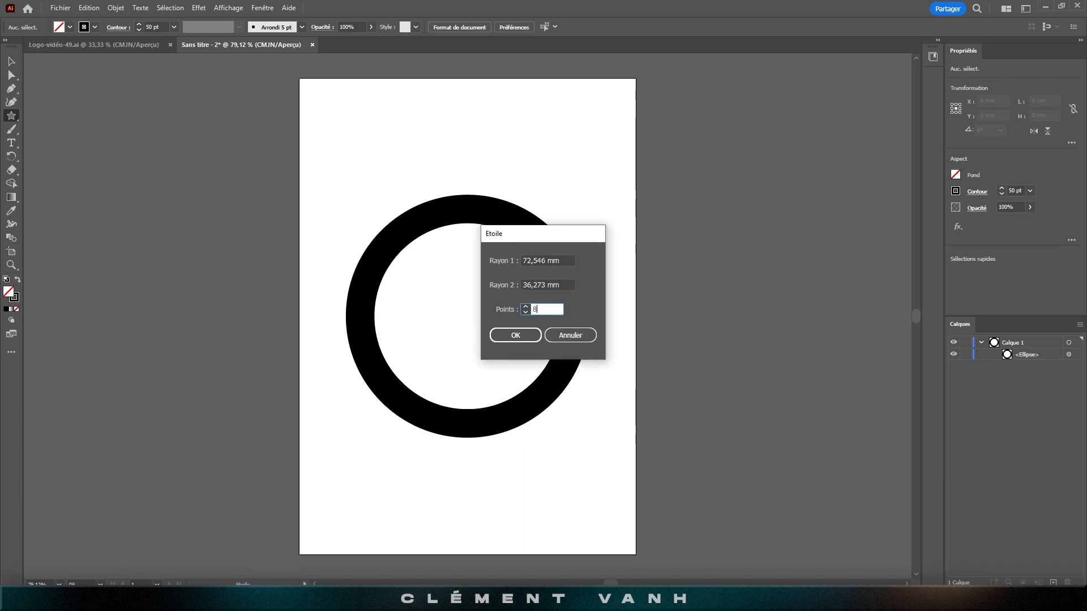
pyautogui.press('Return')
pyautogui.press('Delete')
pyautogui.click(426, 313)
pyautogui.write('3')
pyautogui.press('Return')
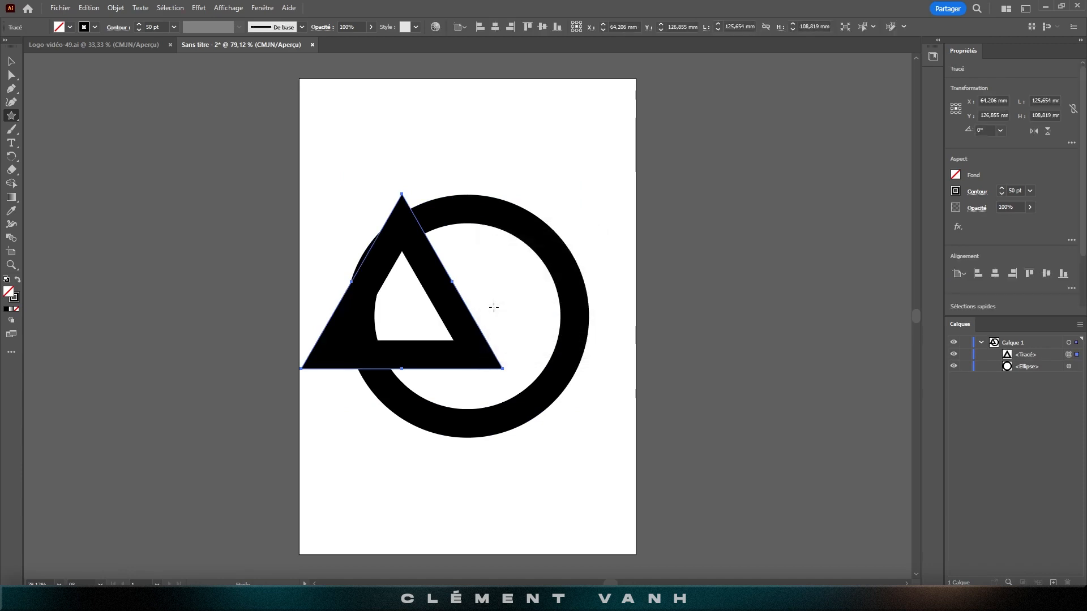
pyautogui.press('Delete')
# Try a star with 30 points over the ring and undo its creation.
pyautogui.click(489, 304)
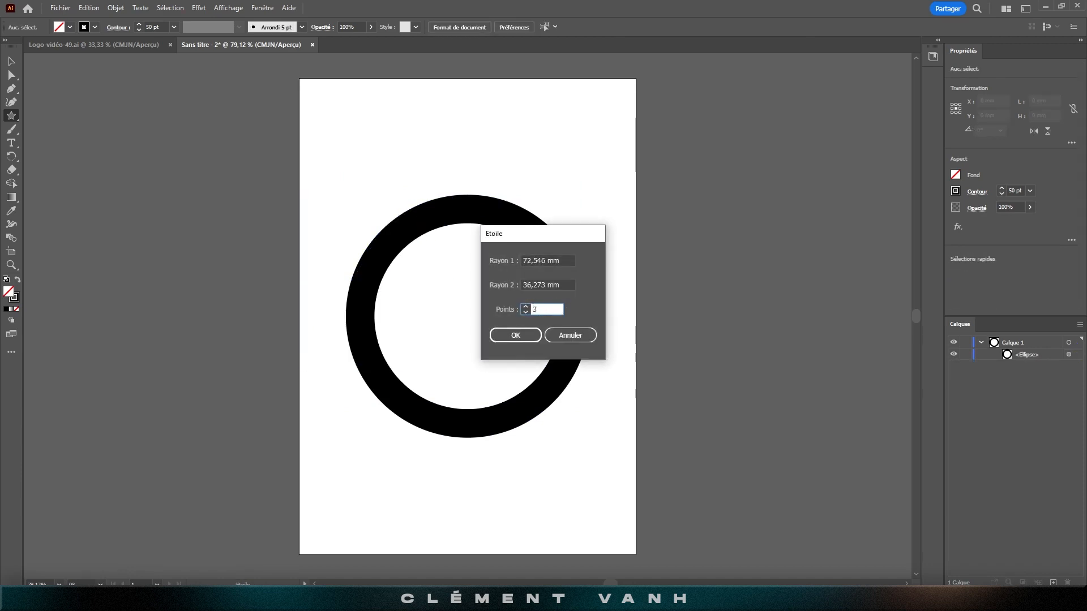
pyautogui.write('30')
pyautogui.press('Return')
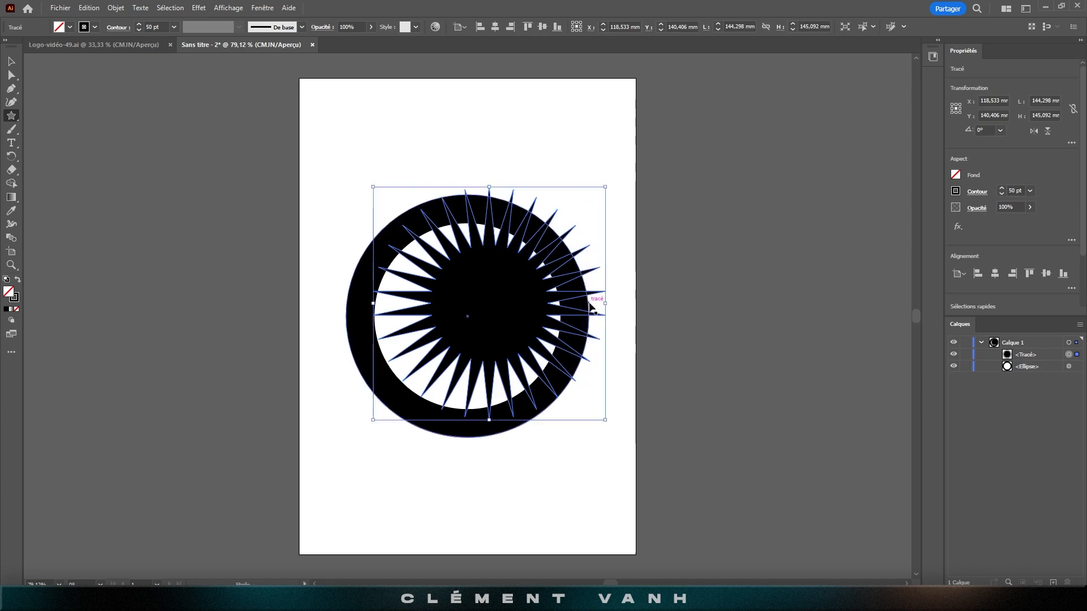
pyautogui.hotkey('ctrl', 'z')
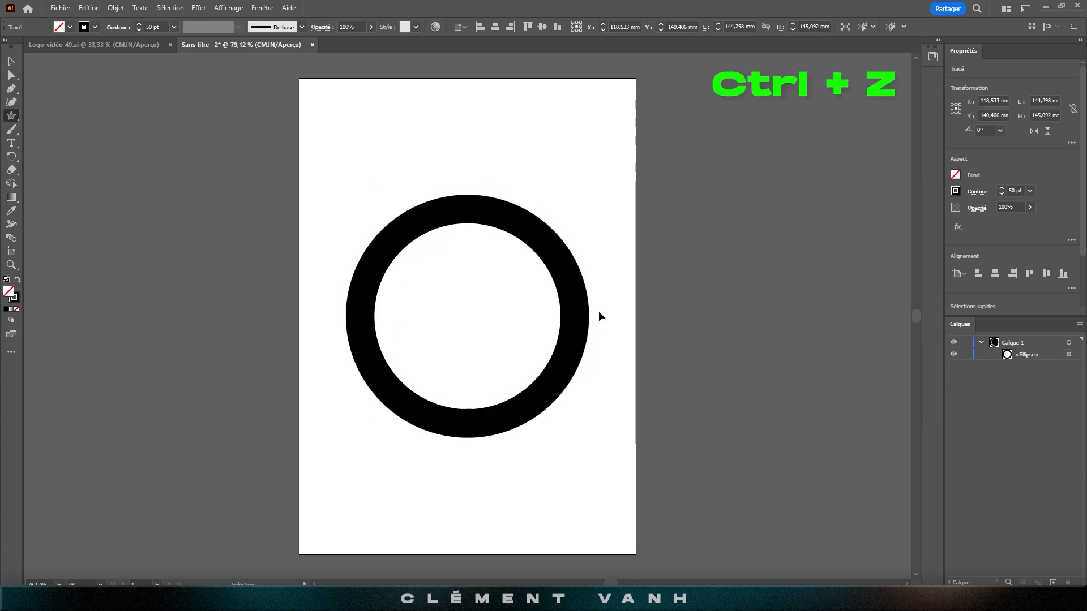
# Create a 4-point star inside the ring with radii of 72.546 mm and 36.273 mm.
pyautogui.click(474, 310)
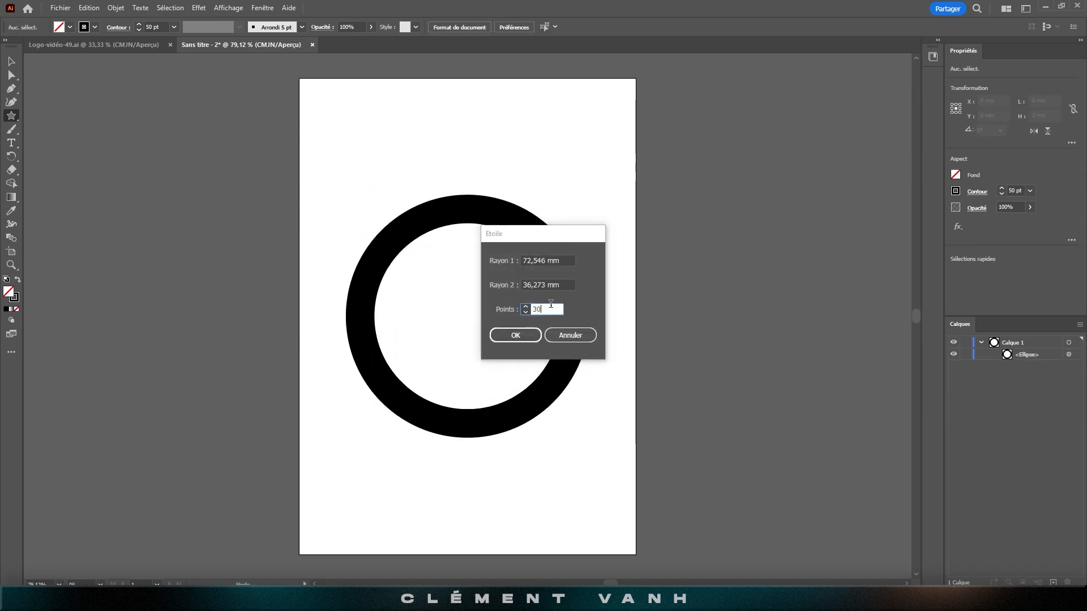
pyautogui.write('4')
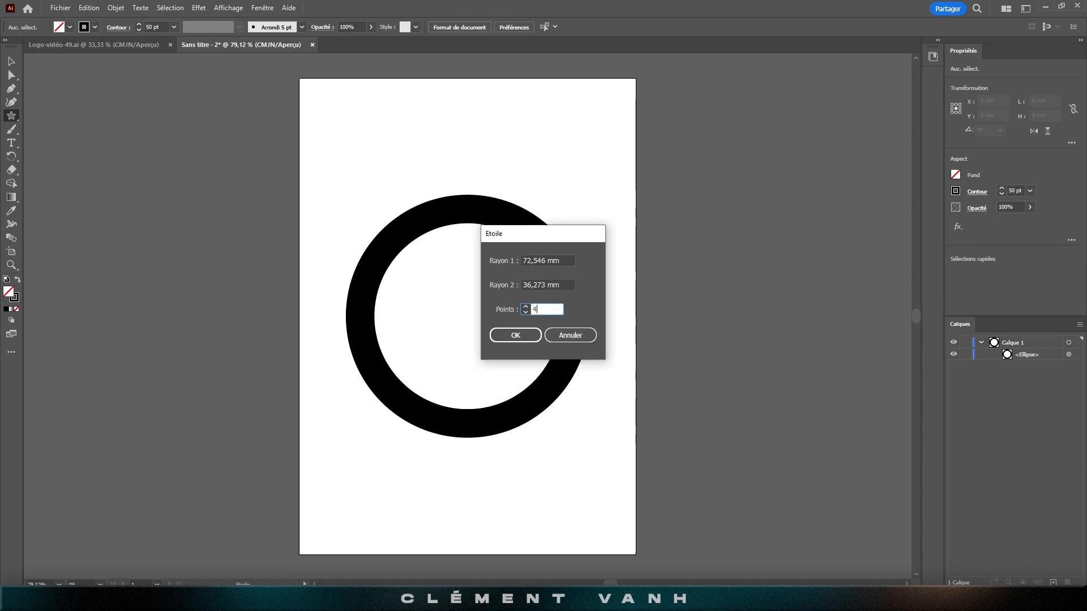
pyautogui.press('Return')
# Centre the four-pointed star vertically and horizontally on the artboard.
pyautogui.click(10, 62)
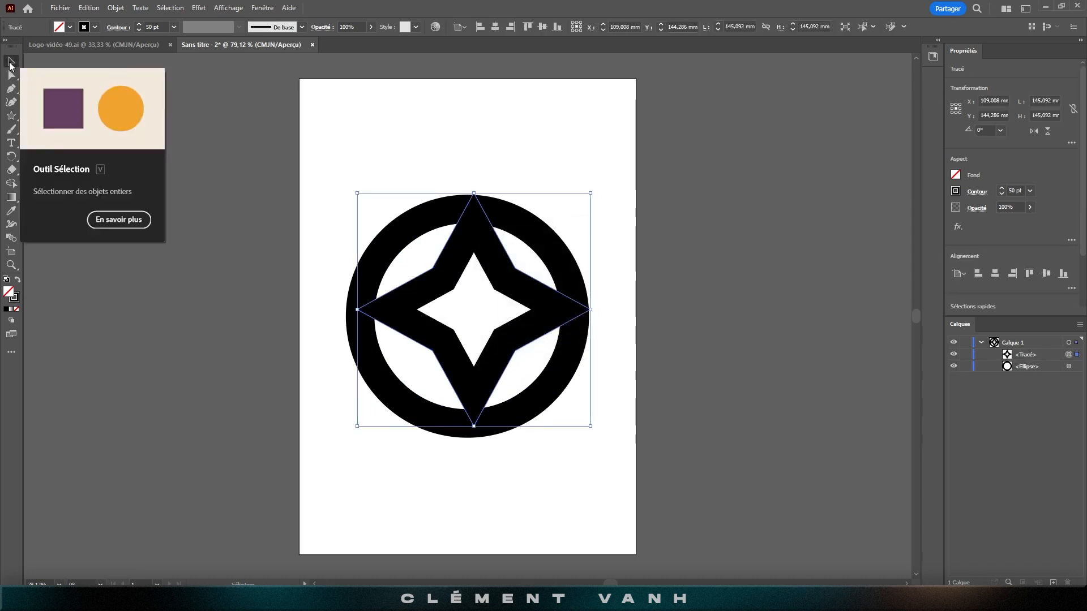
pyautogui.press('v')
pyautogui.click(543, 27)
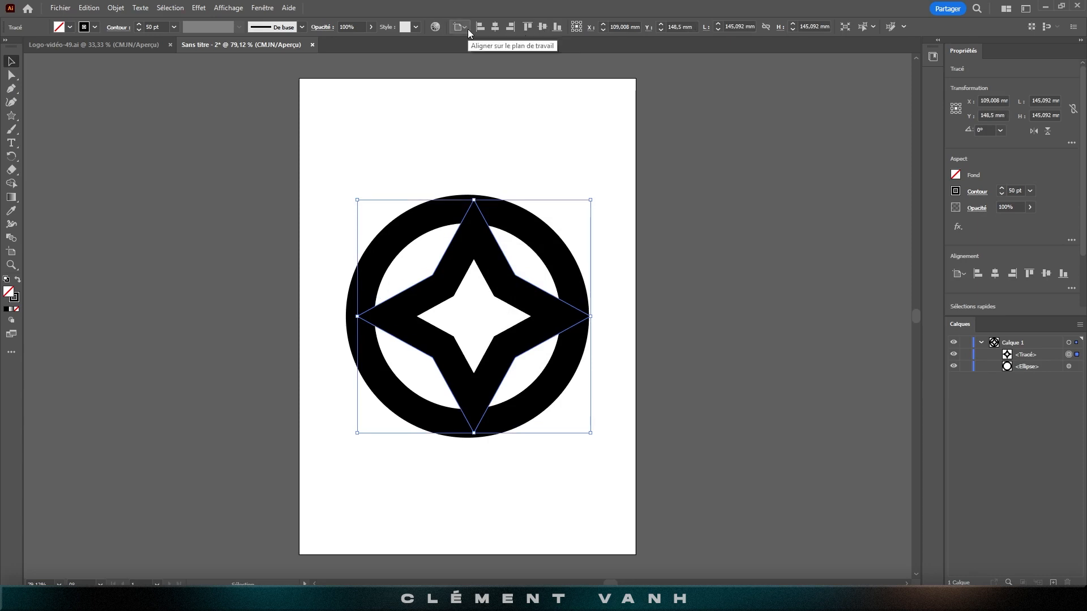
pyautogui.click(495, 27)
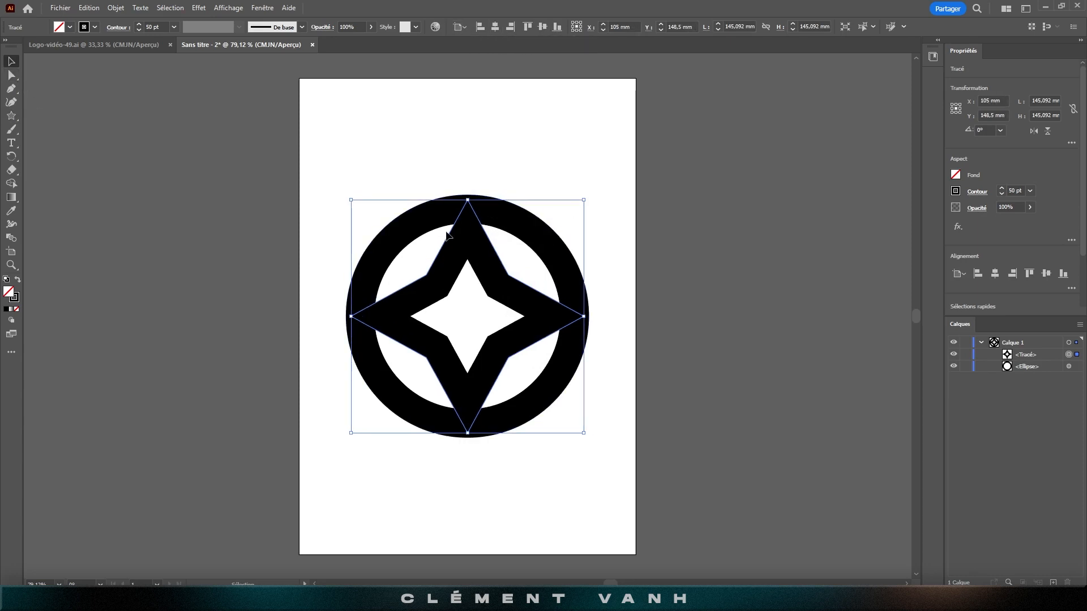
# Round all of the star's corners to a radius of about 11.6 mm.
pyautogui.click(12, 76)
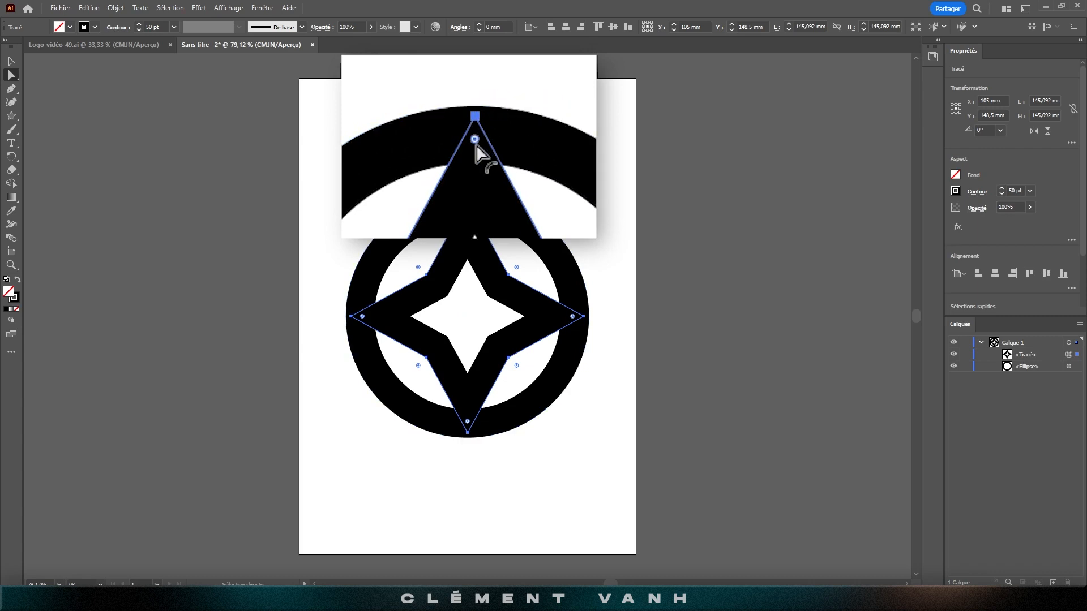
pyautogui.moveTo(468, 214); pyautogui.dragTo(468, 243)
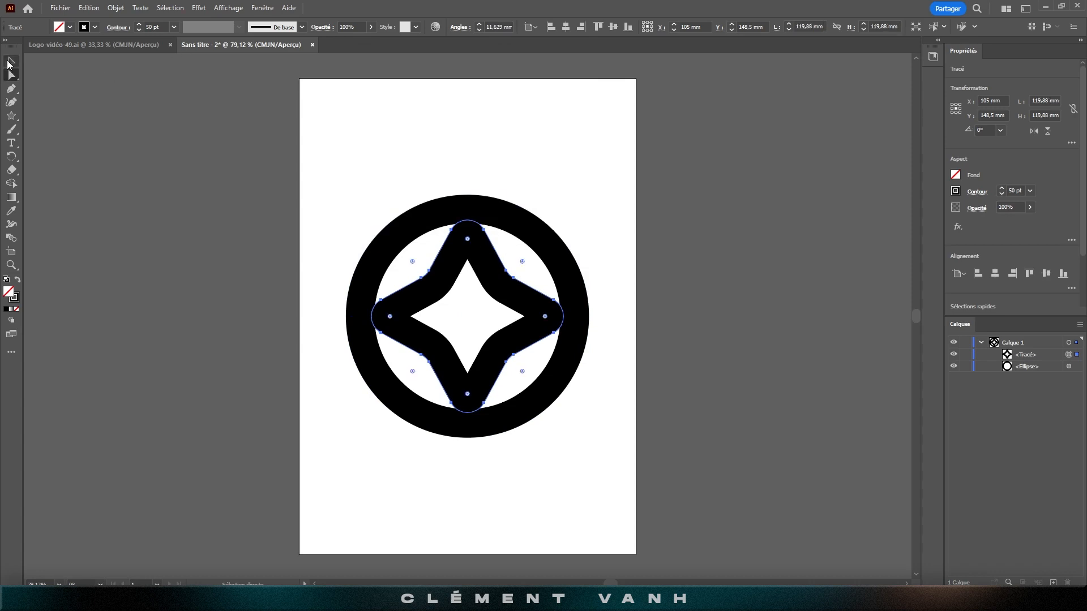
pyautogui.click(11, 61)
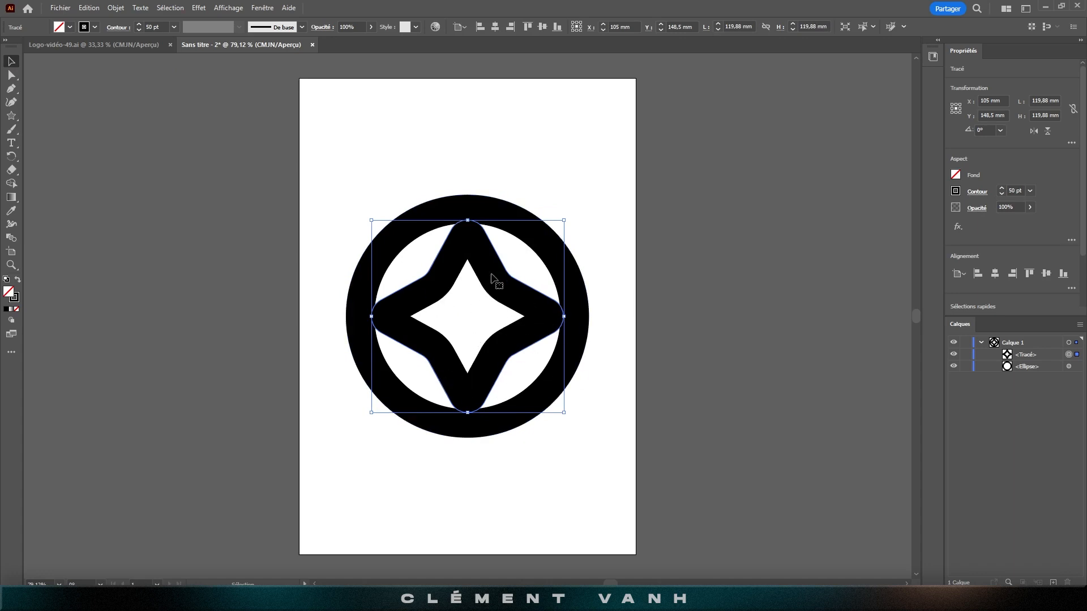
# Enlarge the rounded star proportionally from its centre to about 157 mm wide, slightly beyond the ring's outer edge.
pyautogui.moveTo(468, 219); pyautogui.dragTo(472, 355)
pyautogui.hotkey('ctrl', 'z')
pyautogui.moveTo(467, 220); pyautogui.dragTo(502, 191)
pyautogui.click(503, 194)
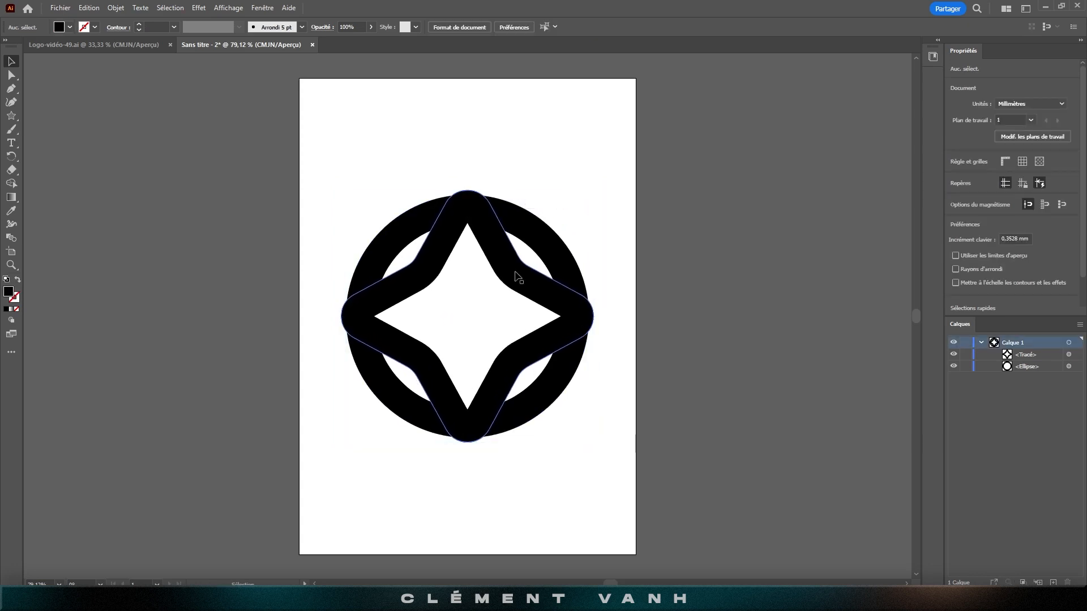
# Adjust the star's corner rounding until the star is about 154.5 mm wide, and deselect it.
pyautogui.click(518, 277)
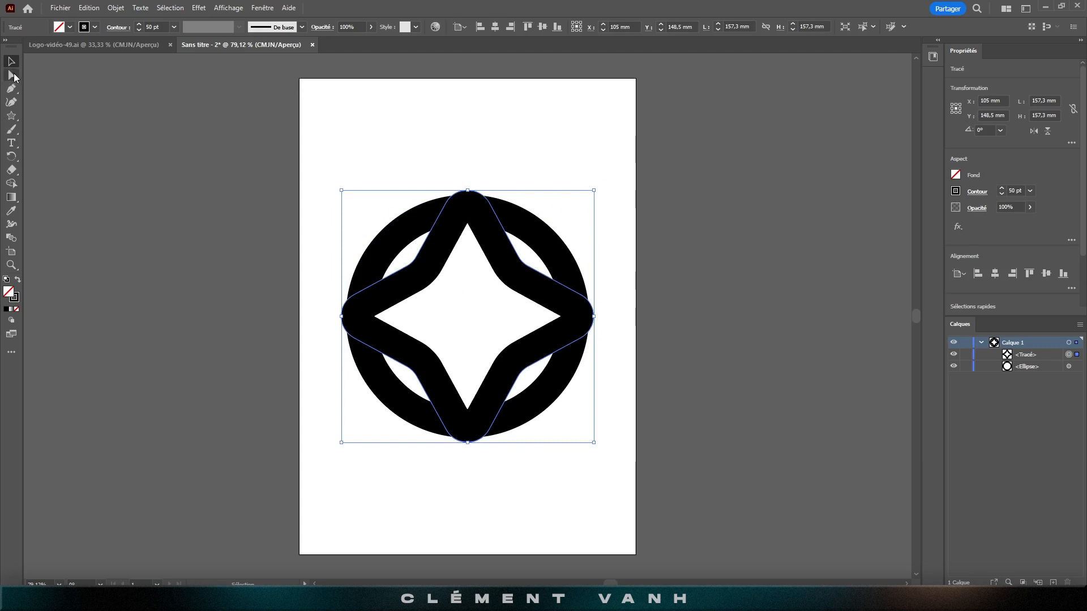
pyautogui.click(11, 76)
pyautogui.moveTo(467, 215); pyautogui.dragTo(474, 192)
pyautogui.click(11, 61)
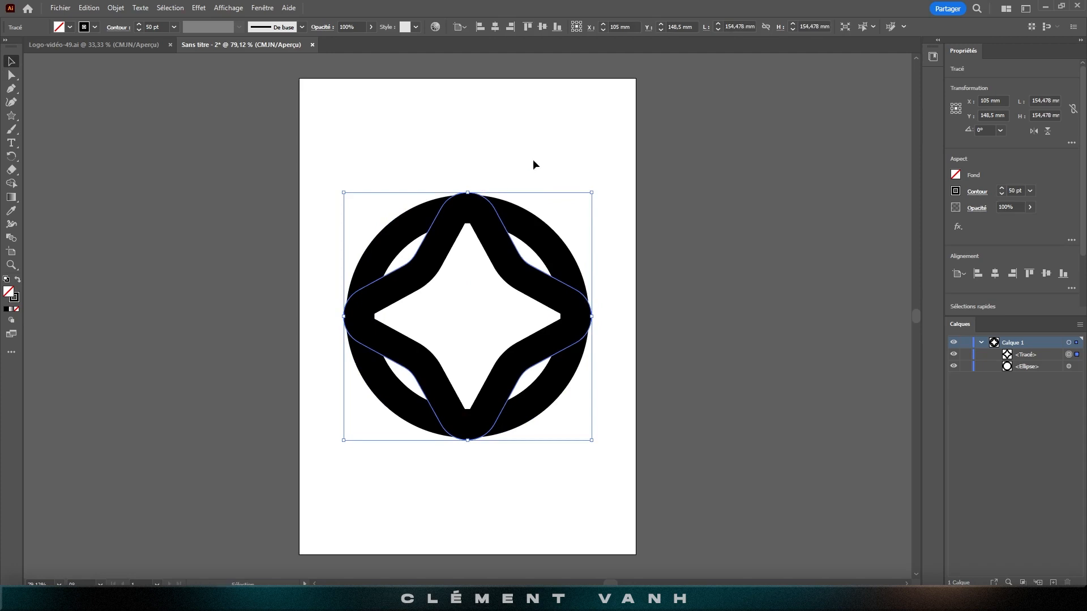
pyautogui.click(566, 140)
pyautogui.click(511, 272)
pyautogui.click(492, 163)
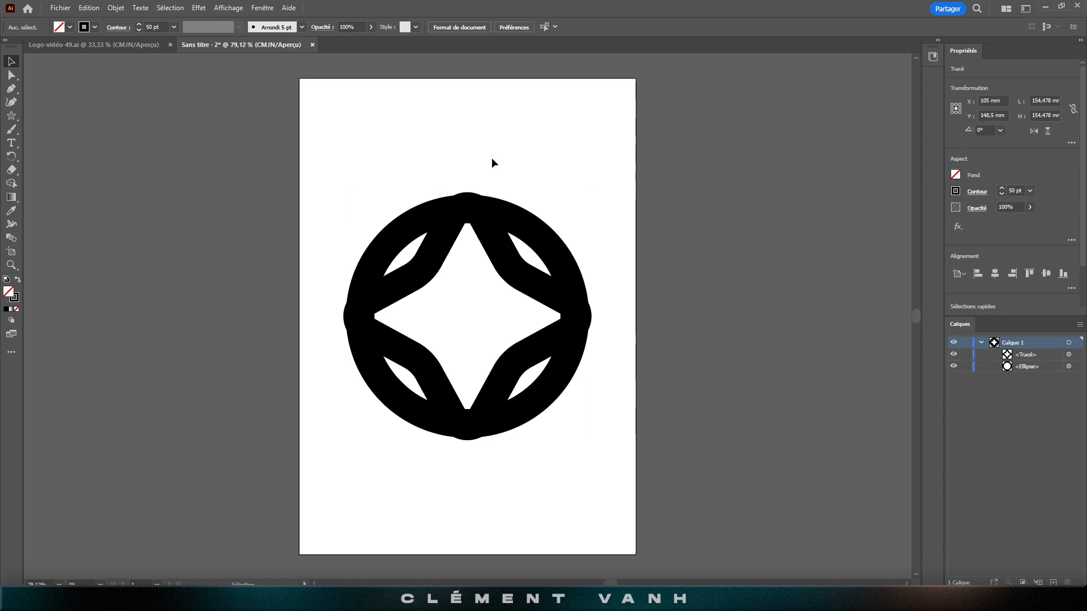
# Expand the ring's appearance so that its stroke becomes a filled shape.
pyautogui.click(502, 274)
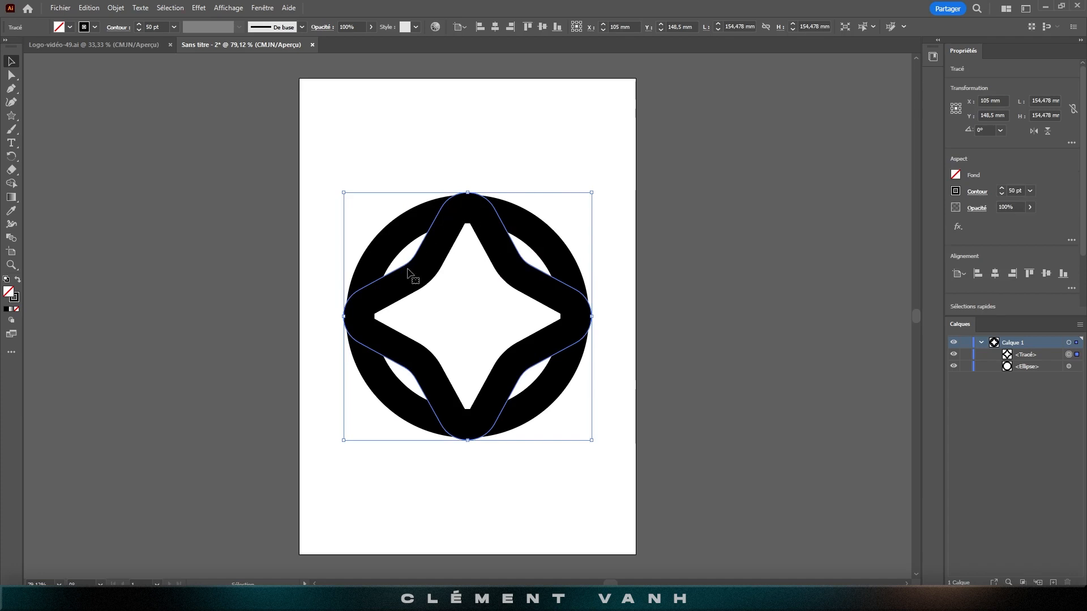
pyautogui.click(559, 218)
pyautogui.click(558, 247)
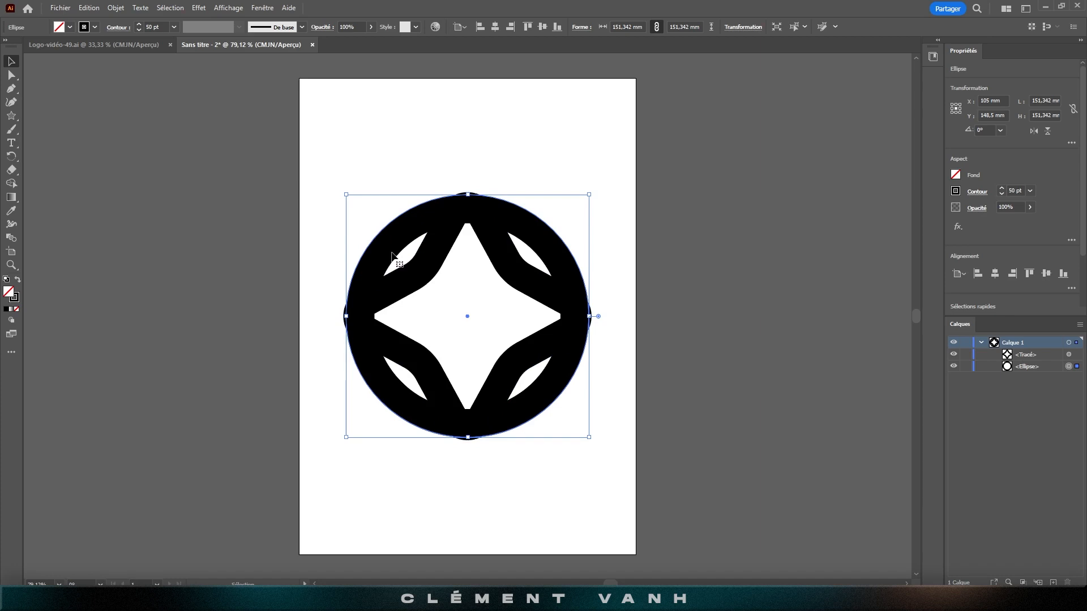
pyautogui.click(116, 8)
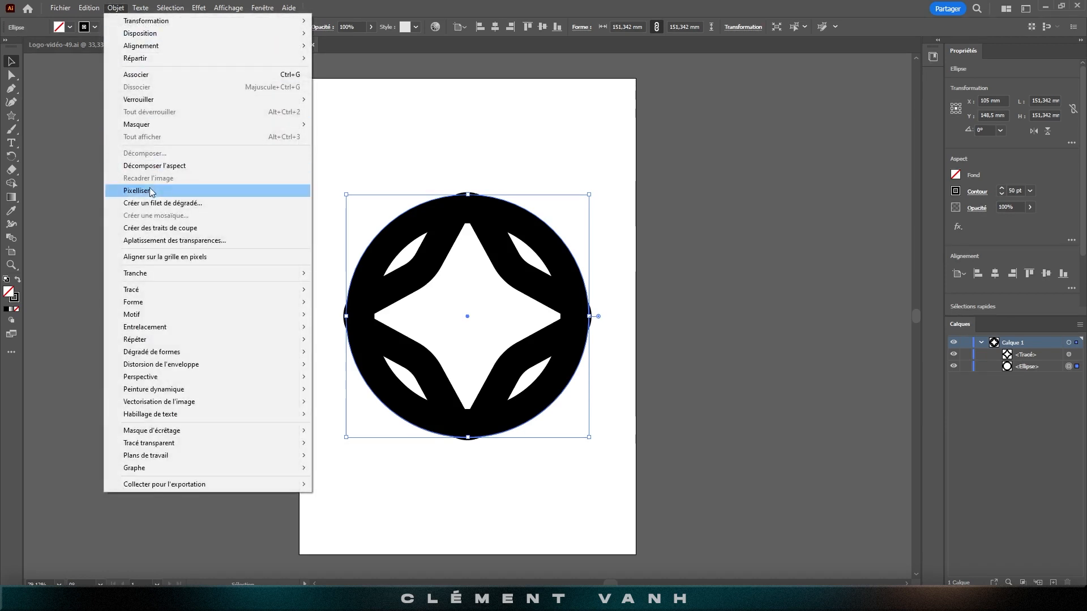
pyautogui.click(151, 166)
pyautogui.click(529, 176)
# Try moving the expanded ring away from the star, and undo the move.
pyautogui.click(537, 250)
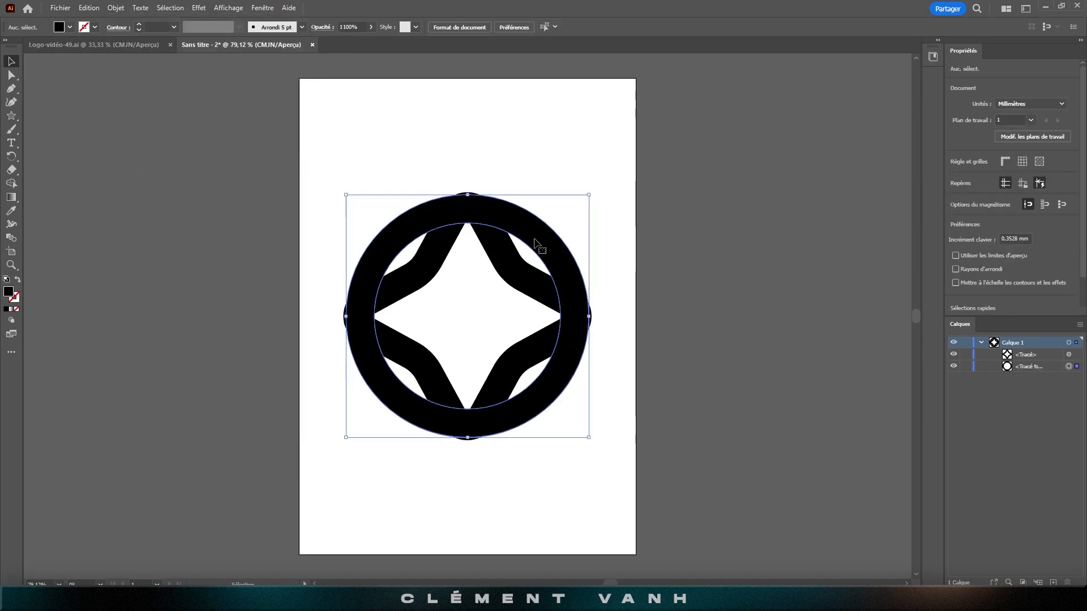
pyautogui.moveTo(536, 251); pyautogui.dragTo(535, 203)
pyautogui.hotkey('ctrl', 'z')
pyautogui.hotkey('ctrl', 'z')
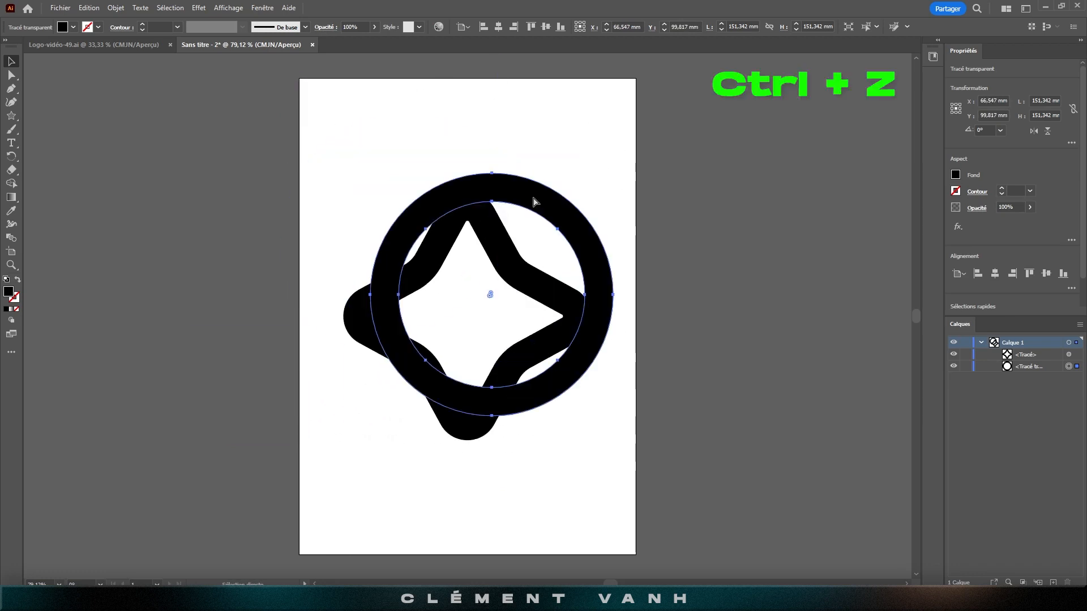
pyautogui.hotkey('ctrl', 'z')
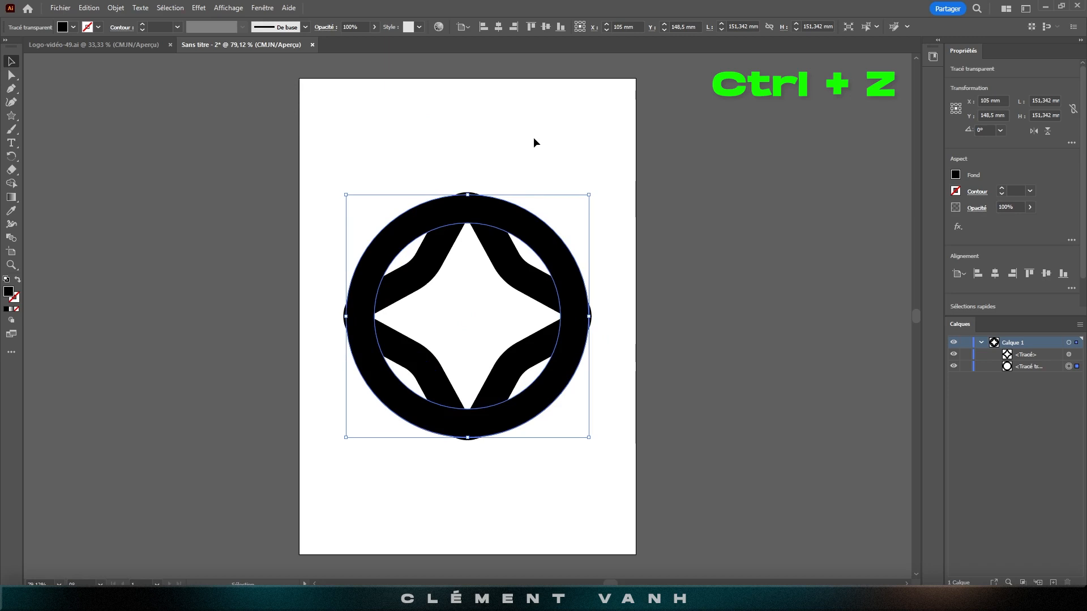
pyautogui.hotkey('ctrl', 'z')
# Expand the star's appearance so that its stroke becomes a filled shape, and deselect it.
pyautogui.click(511, 283)
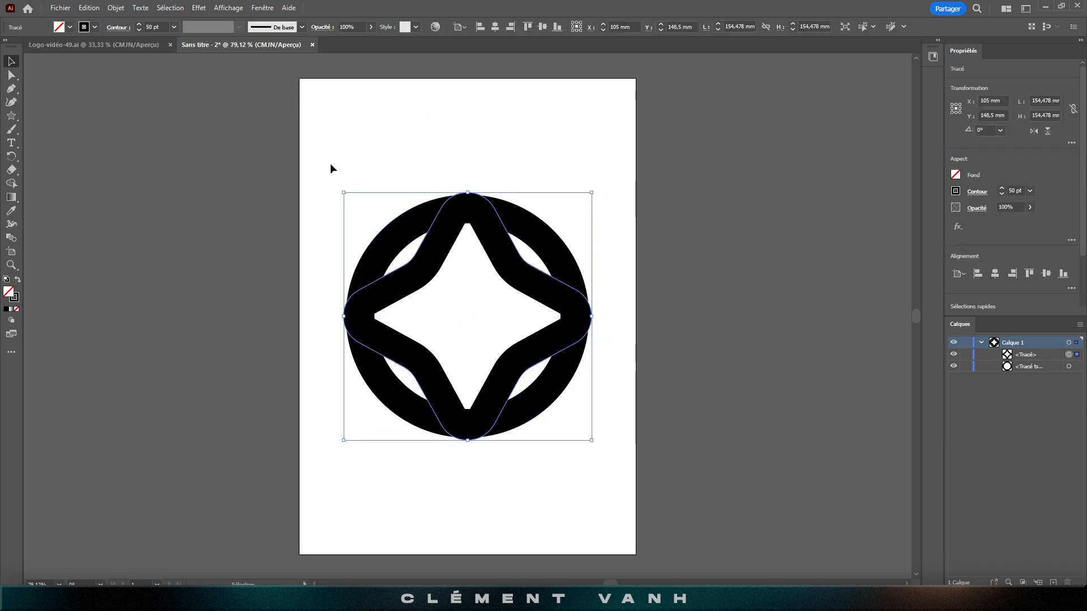
pyautogui.click(115, 7)
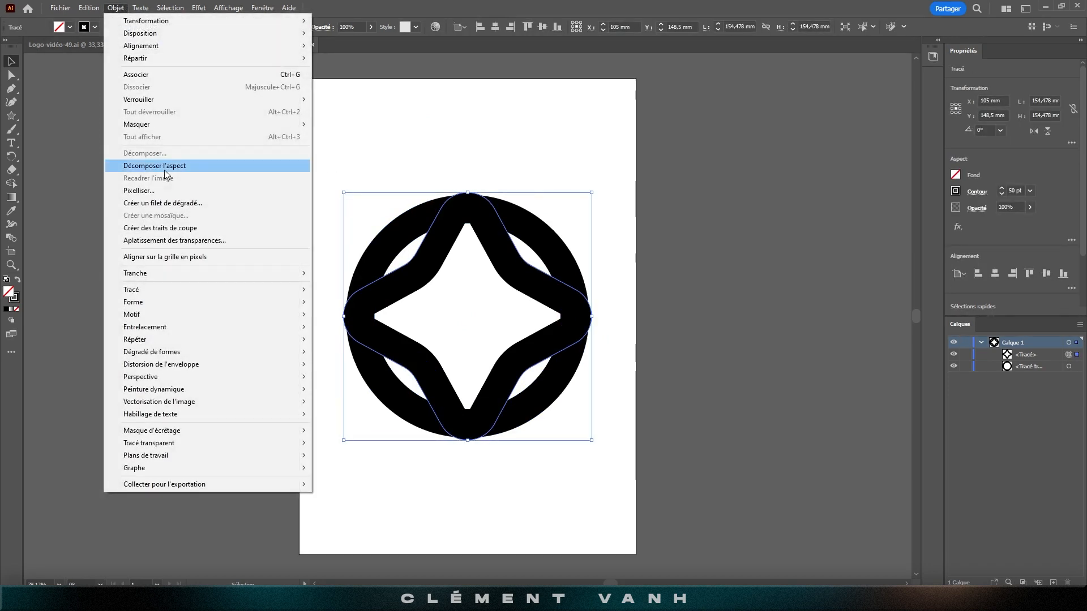
pyautogui.click(163, 169)
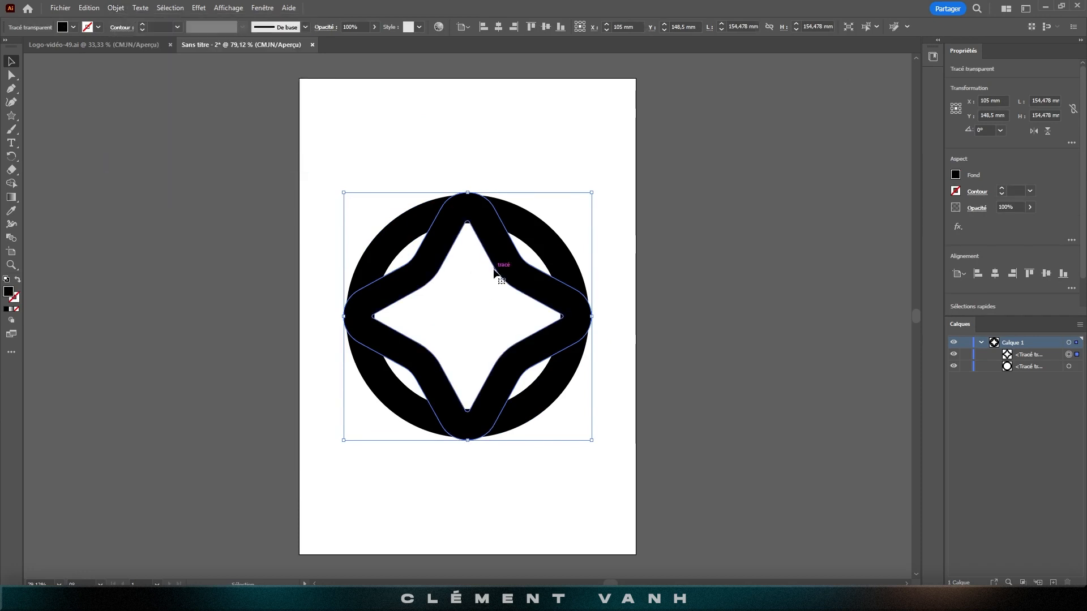
pyautogui.click(555, 154)
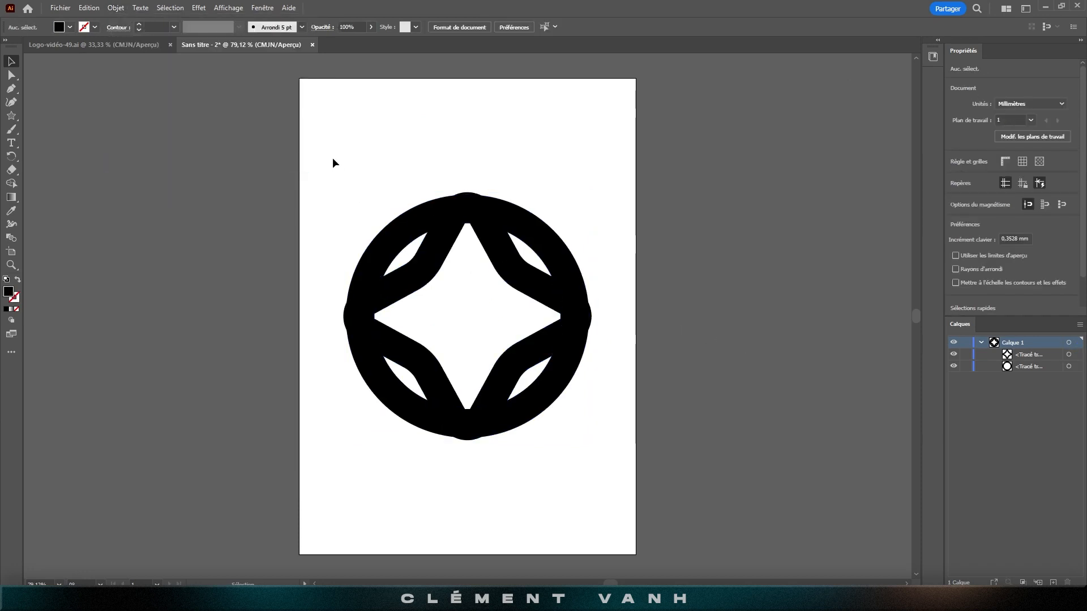
# Select the ring and the star together and remove their overlapping region at the star's top tip with the Shape Builder tool.
pyautogui.moveTo(332, 161); pyautogui.dragTo(569, 414)
pyautogui.moveTo(569, 414); pyautogui.dragTo(595, 431)
pyautogui.moveTo(368, 212); pyautogui.dragTo(600, 482)
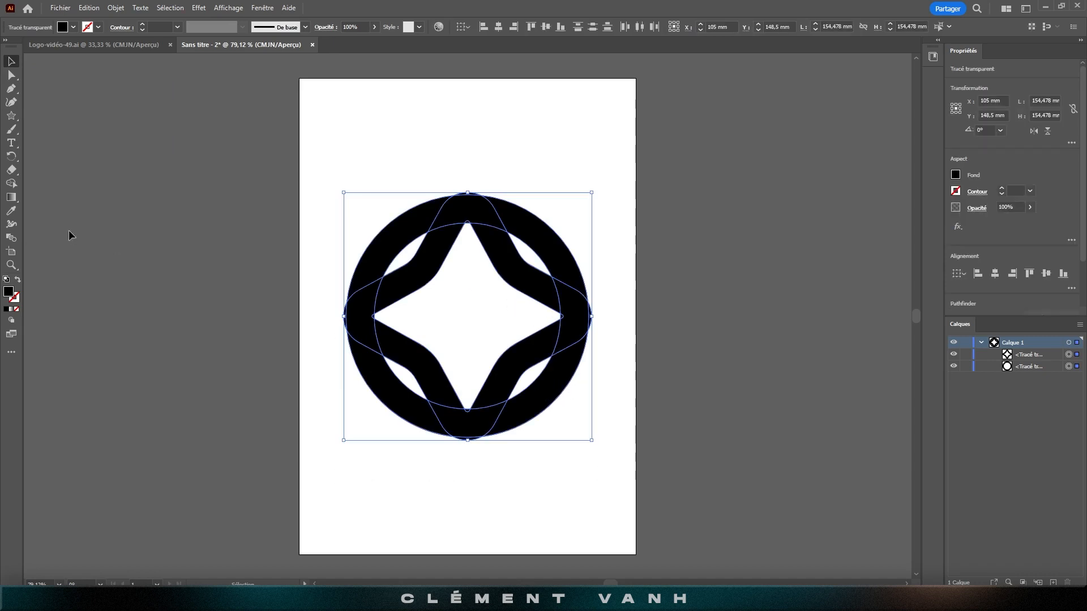
pyautogui.click(10, 184)
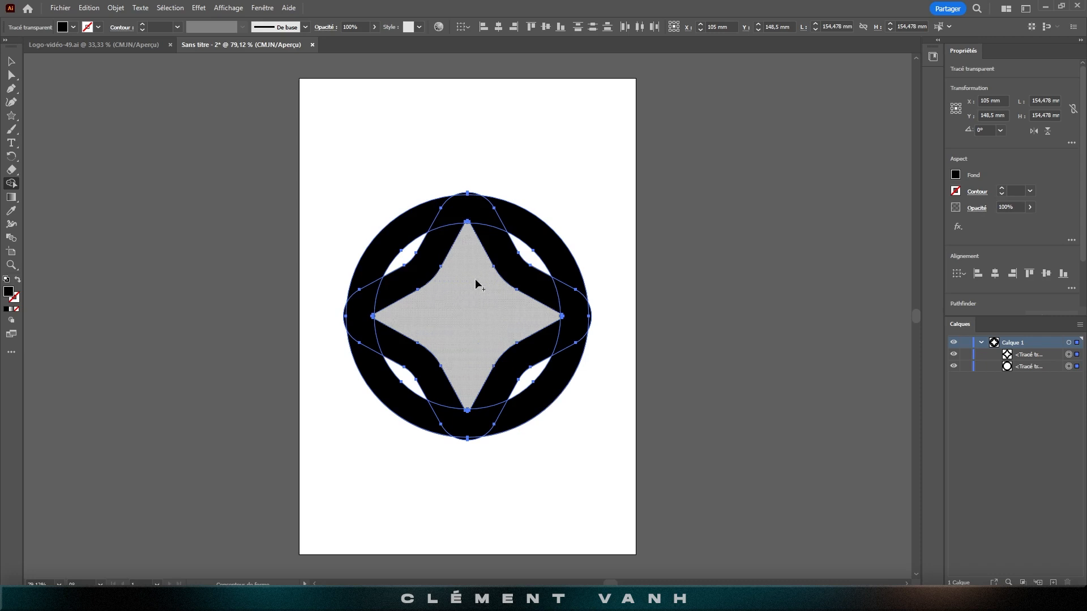
pyautogui.hotkey('ctrl', '+')
pyautogui.hotkey('ctrl', '+')
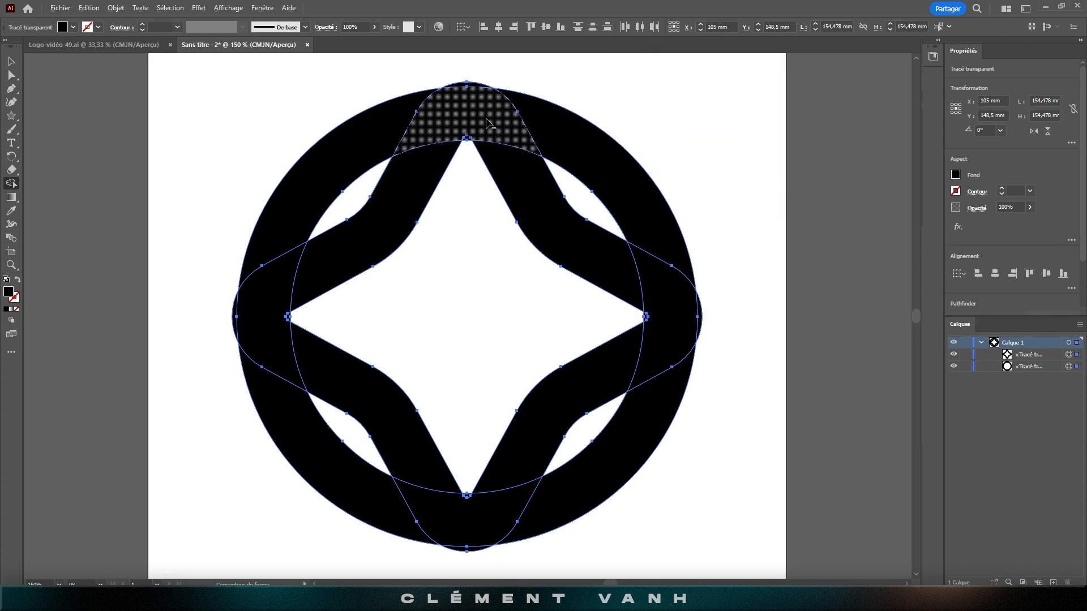
pyautogui.keyDown('alt'); pyautogui.click(487, 124); pyautogui.keyUp('alt')
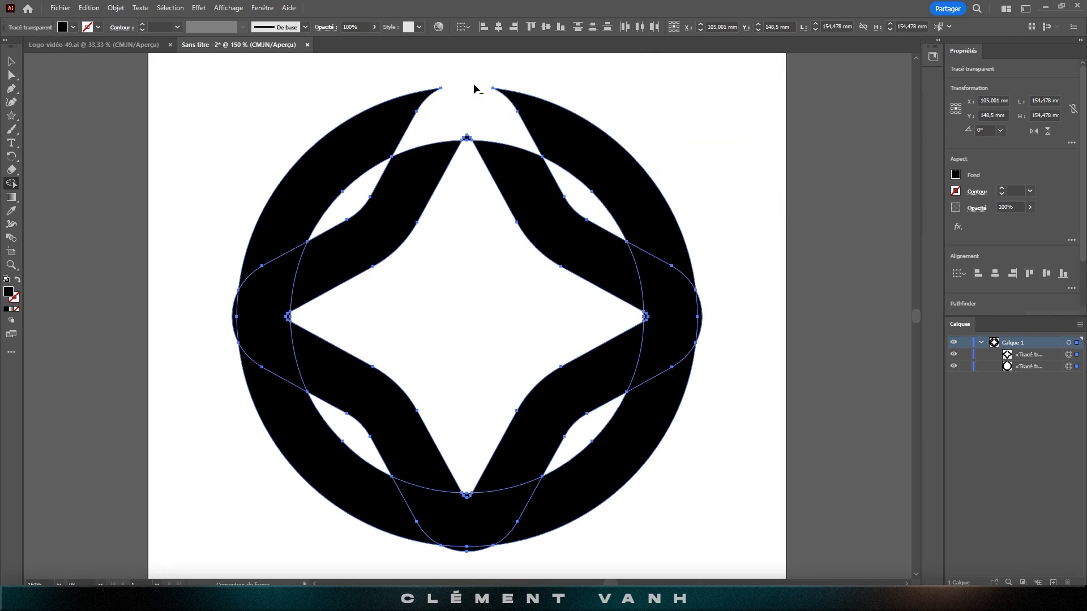
# Remove the overlaps and outer slivers at the star's right, bottom and left tips with the Shape Builder tool, and deselect.
pyautogui.keyDown('alt'); pyautogui.click(692, 321); pyautogui.keyUp('alt')
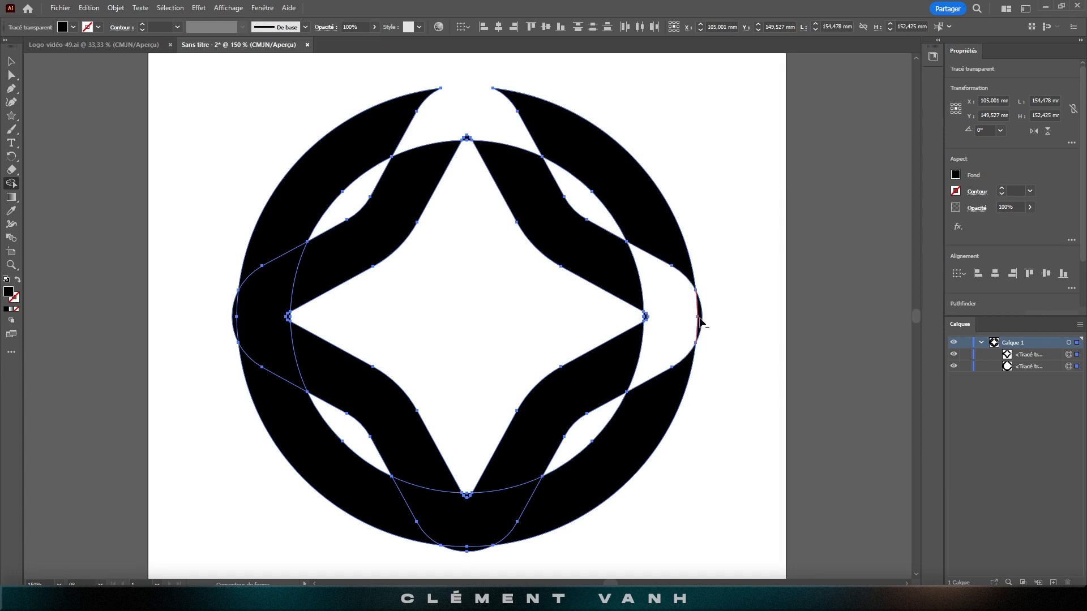
pyautogui.keyDown('alt'); pyautogui.click(473, 535); pyautogui.keyUp('alt')
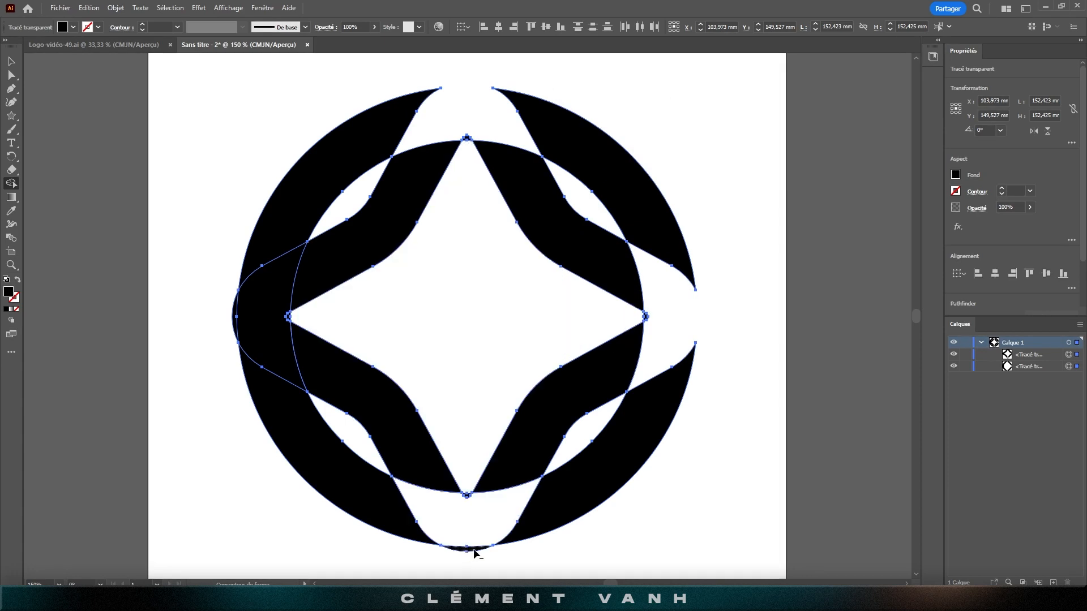
pyautogui.keyDown('alt'); pyautogui.click(259, 321); pyautogui.keyUp('alt')
pyautogui.hotkey('ctrl', 'z')
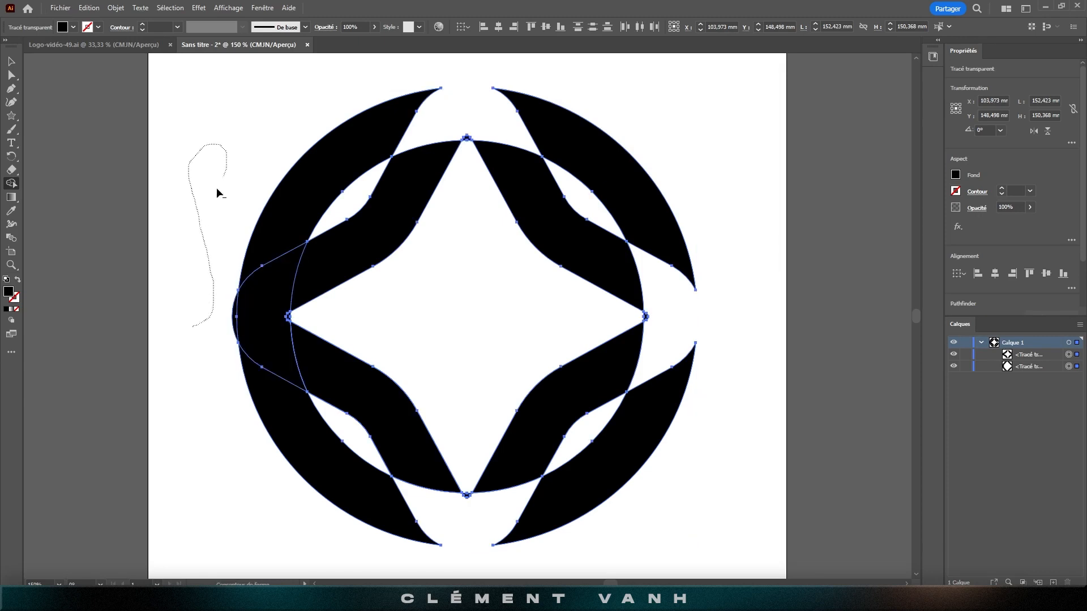
pyautogui.moveTo(217, 189); pyautogui.dragTo(209, 210)
pyautogui.moveTo(261, 164)
pyautogui.mouseDown()
pyautogui.moveTo(262, 248)
pyautogui.moveTo(329, 336)
pyautogui.moveTo(354, 383)
pyautogui.moveTo(351, 419)
pyautogui.moveTo(442, 396)
pyautogui.moveTo(448, 336)
pyautogui.mouseUp()
pyautogui.hotkey('ctrl', 'z')
pyautogui.moveTo(181, 311); pyautogui.dragTo(259, 322)
pyautogui.click(13, 63)
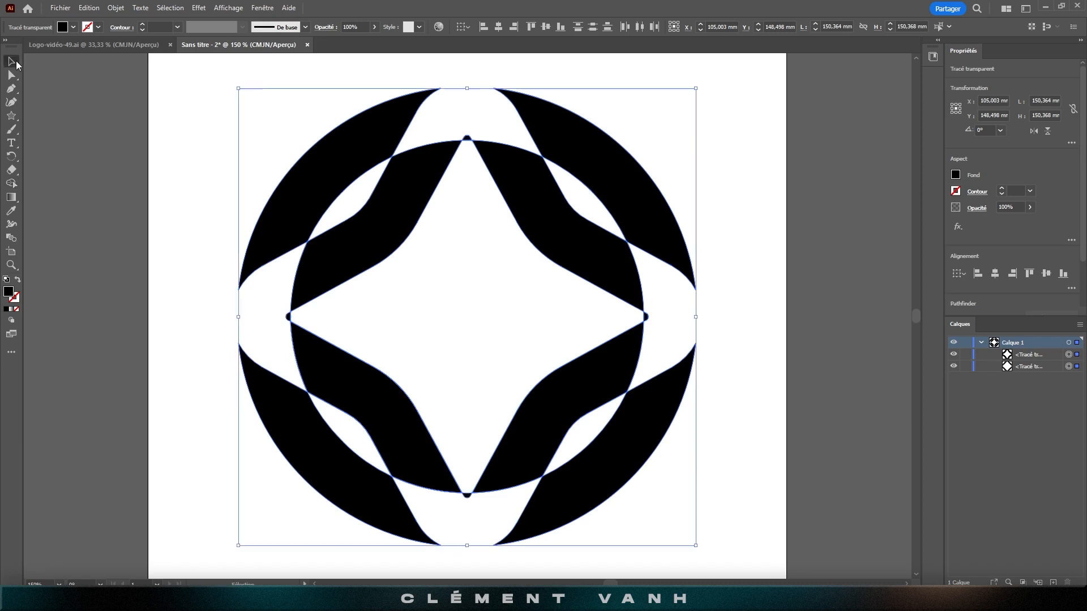
pyautogui.click(494, 310)
# Rotate the inner star shape by 45° about its centre, and deselect it.
pyautogui.hotkey('ctrl', '-')
pyautogui.hotkey('ctrl', '-')
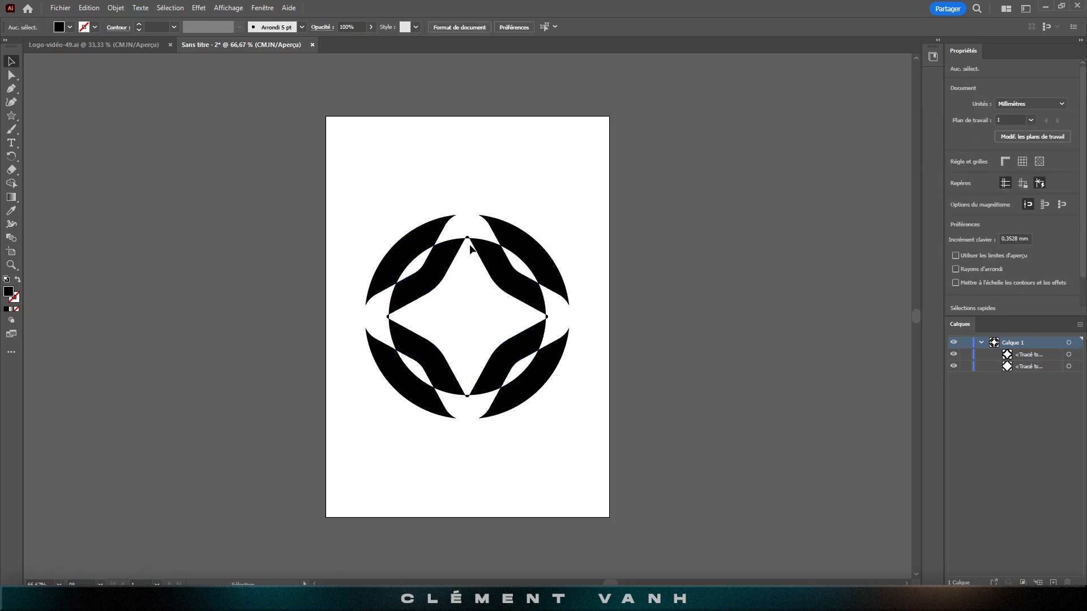
pyautogui.click(512, 363)
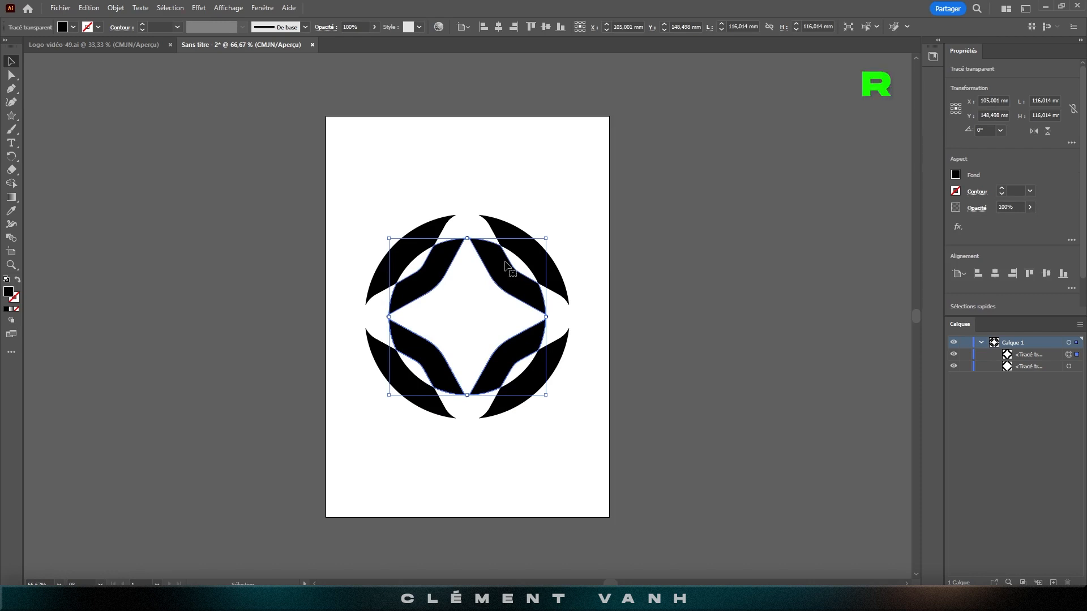
pyautogui.press('r')
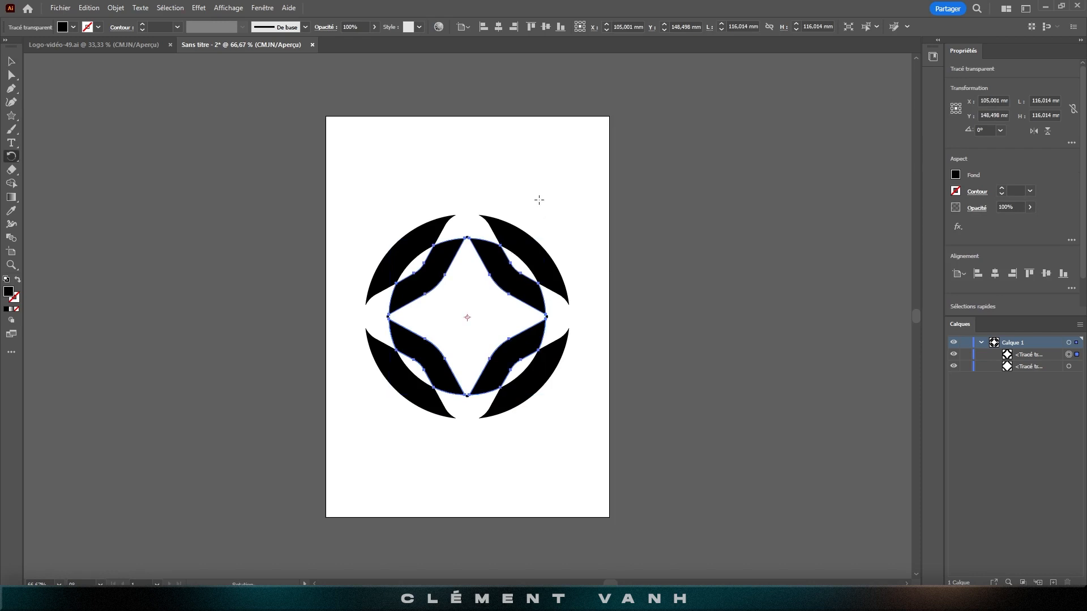
pyautogui.moveTo(539, 200); pyautogui.dragTo(499, 307)
pyautogui.press('Return')
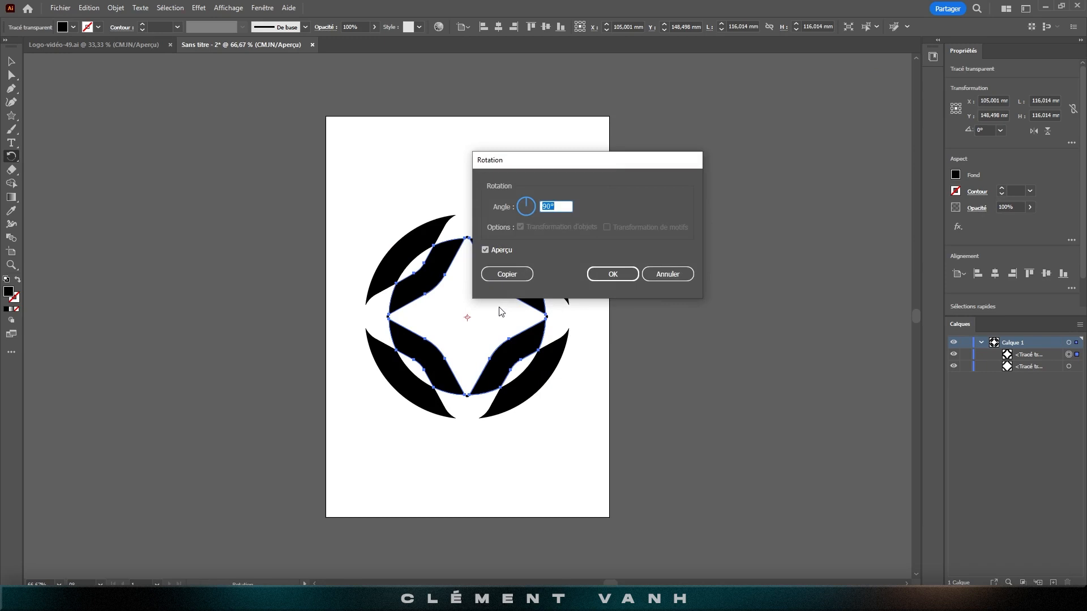
pyautogui.write('45')
pyautogui.click(610, 277)
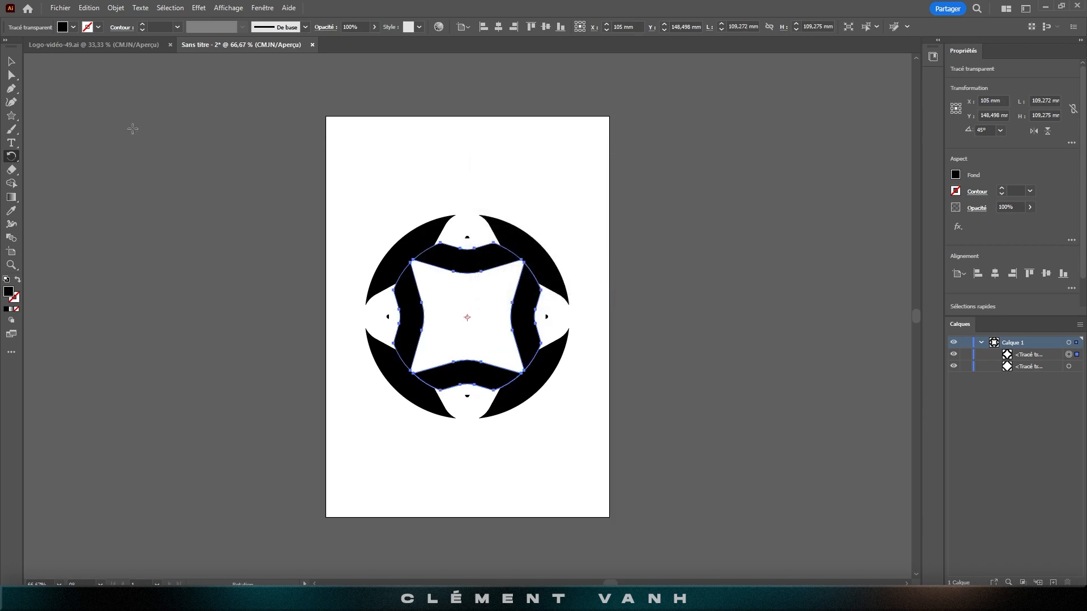
pyautogui.click(12, 61)
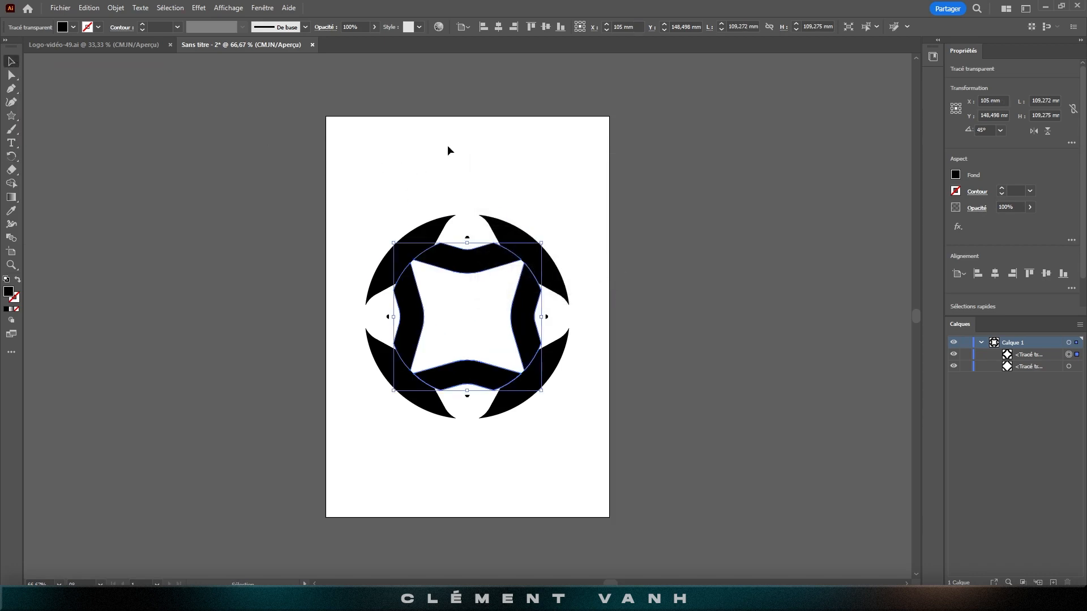
pyautogui.click(493, 167)
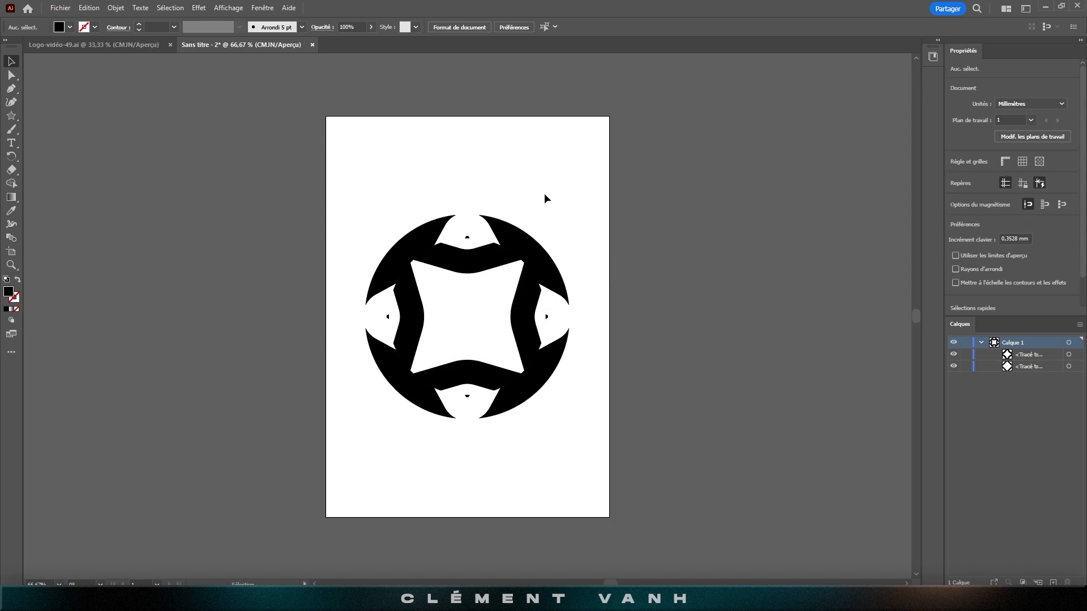
# Examine the small leftover fragments between the outer ring pieces and the rotated star shape.
pyautogui.scroll(-4, 545, 194)
pyautogui.scroll(5, 544, 192)
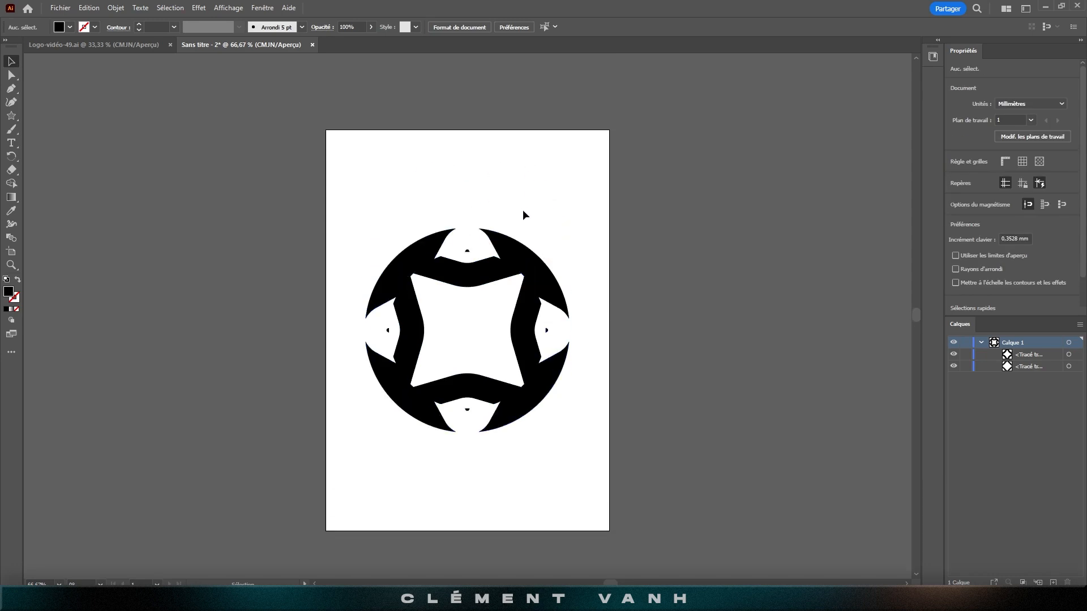
pyautogui.hotkey('ctrl', '+')
pyautogui.hotkey('ctrl', '+')
pyautogui.hotkey('ctrl', '+')
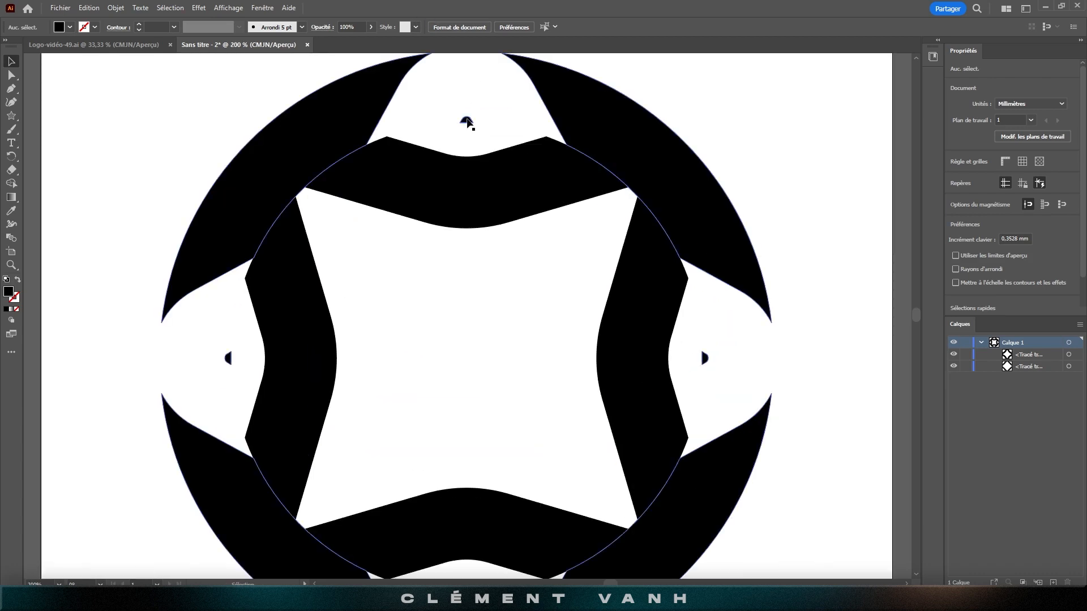
pyautogui.click(463, 113)
pyautogui.click(479, 288)
pyautogui.hotkey('ctrl', '-')
pyautogui.hotkey('ctrl', '-')
pyautogui.hotkey('ctrl', '-')
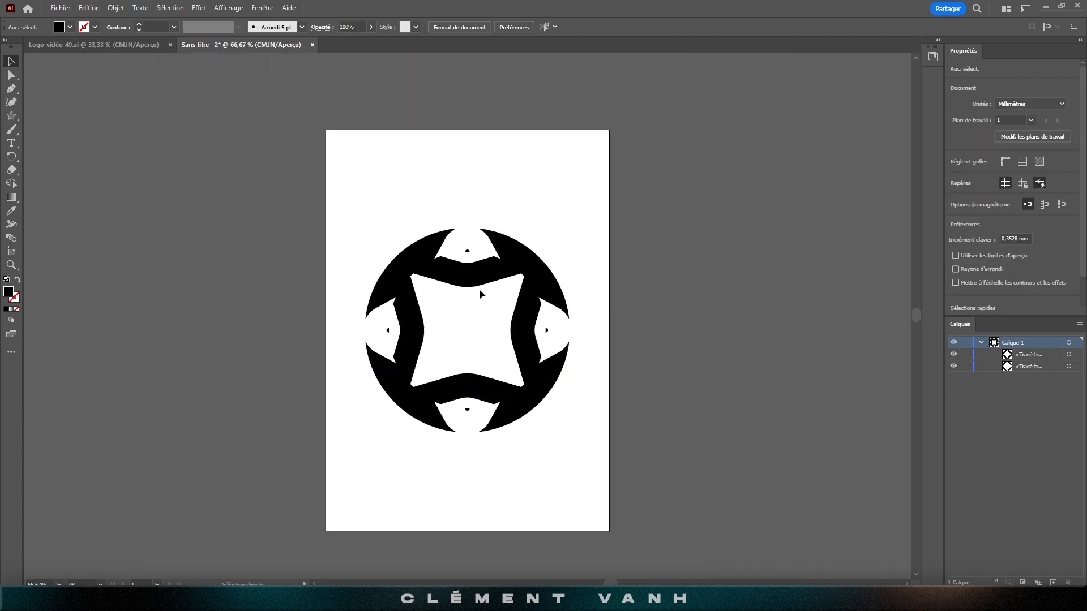
pyautogui.press('space')
pyautogui.moveTo(468, 327); pyautogui.dragTo(467, 320)
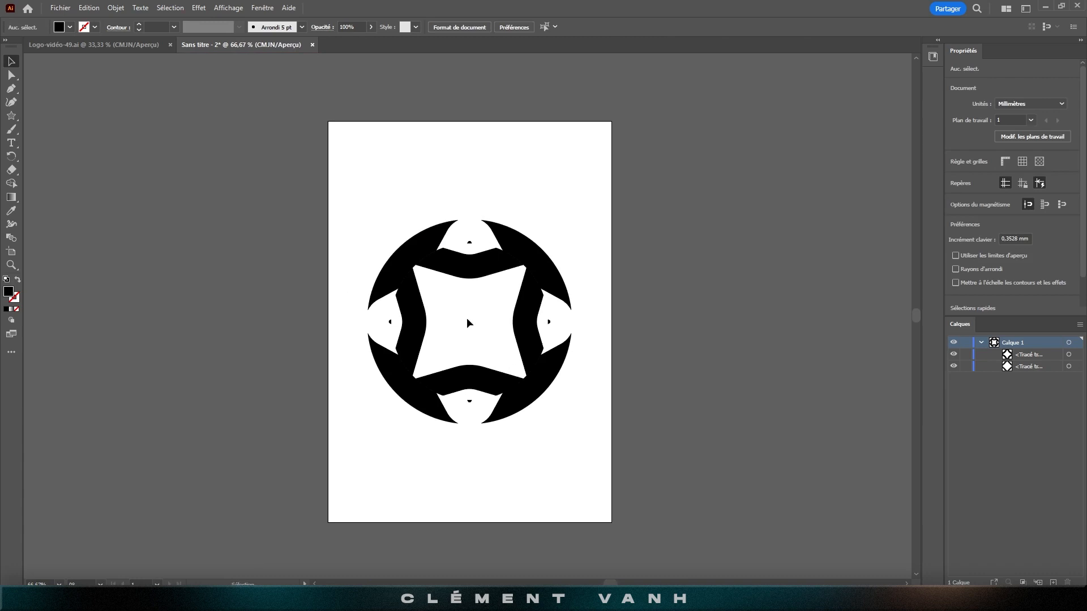
# Select the ring and the rotated star together, remove the four small leftover fragments with the Shape Builder tool, and deselect.
pyautogui.hotkey('ctrl', '+')
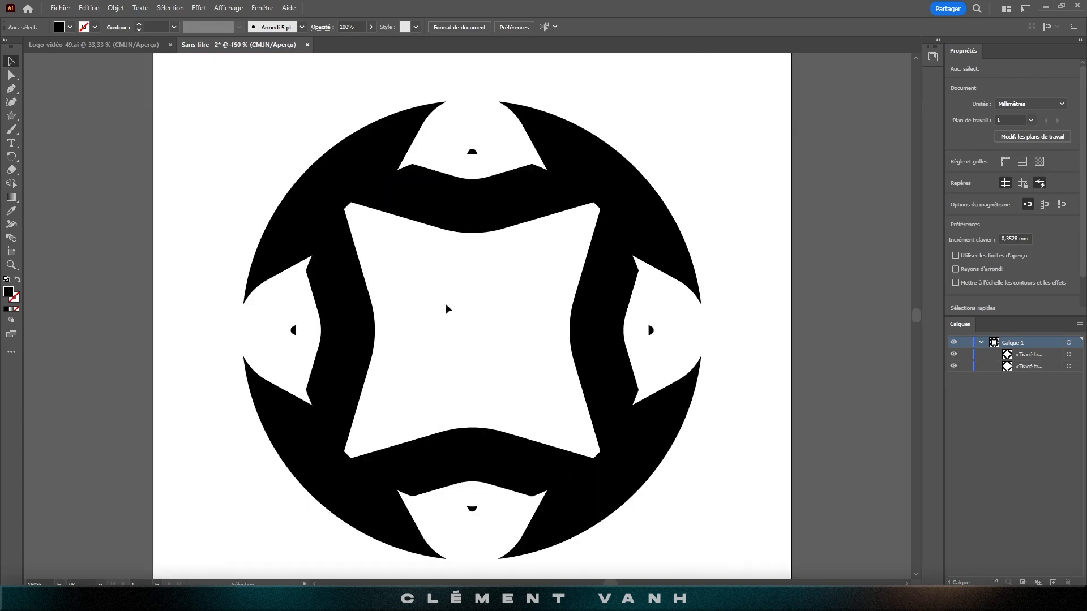
pyautogui.click(479, 195)
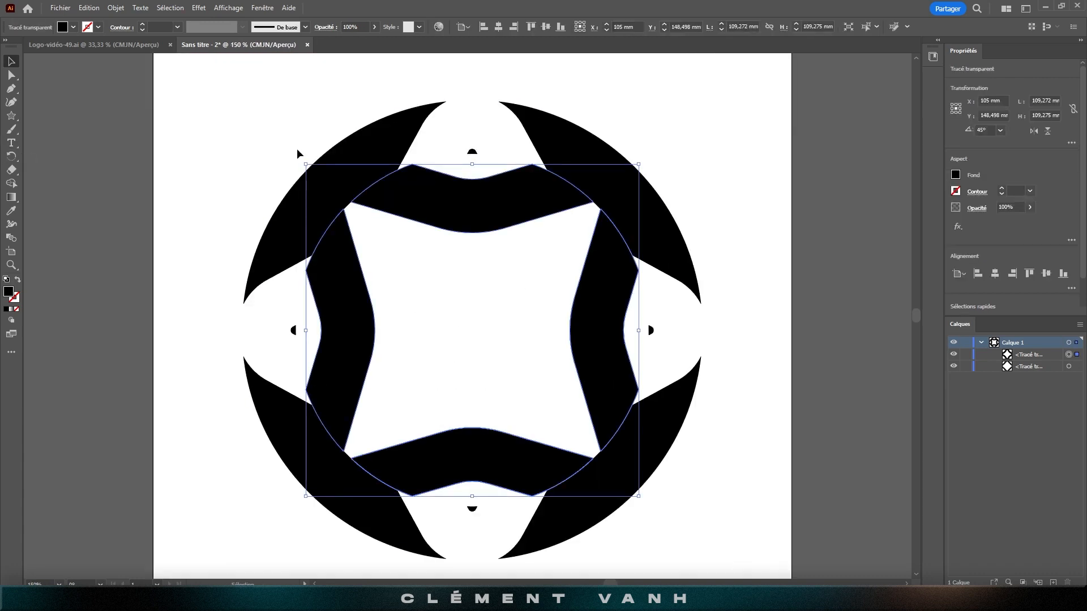
pyautogui.click(572, 155)
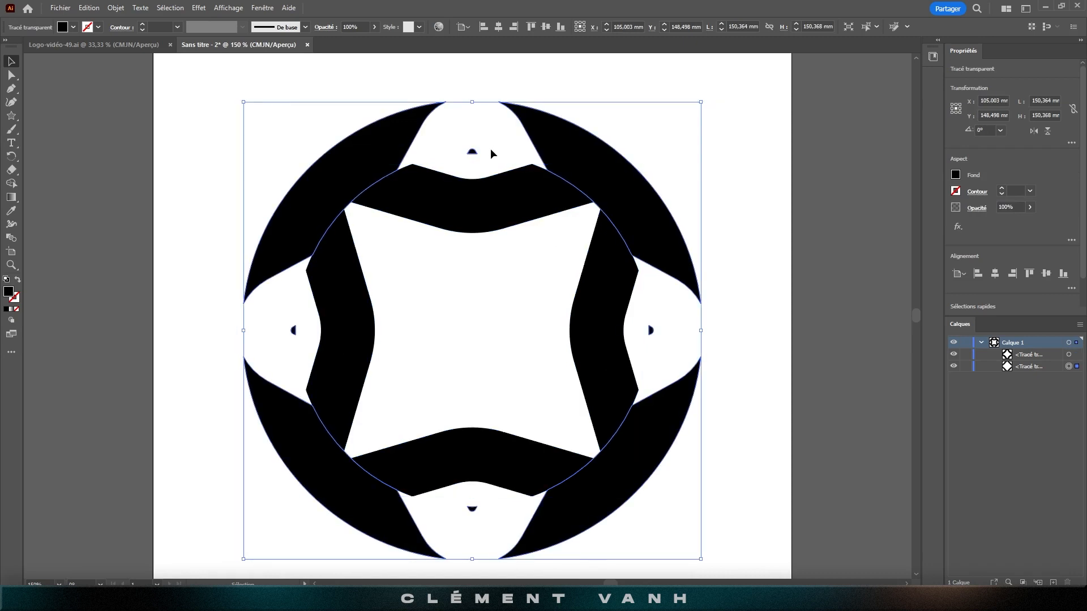
pyautogui.click(432, 205)
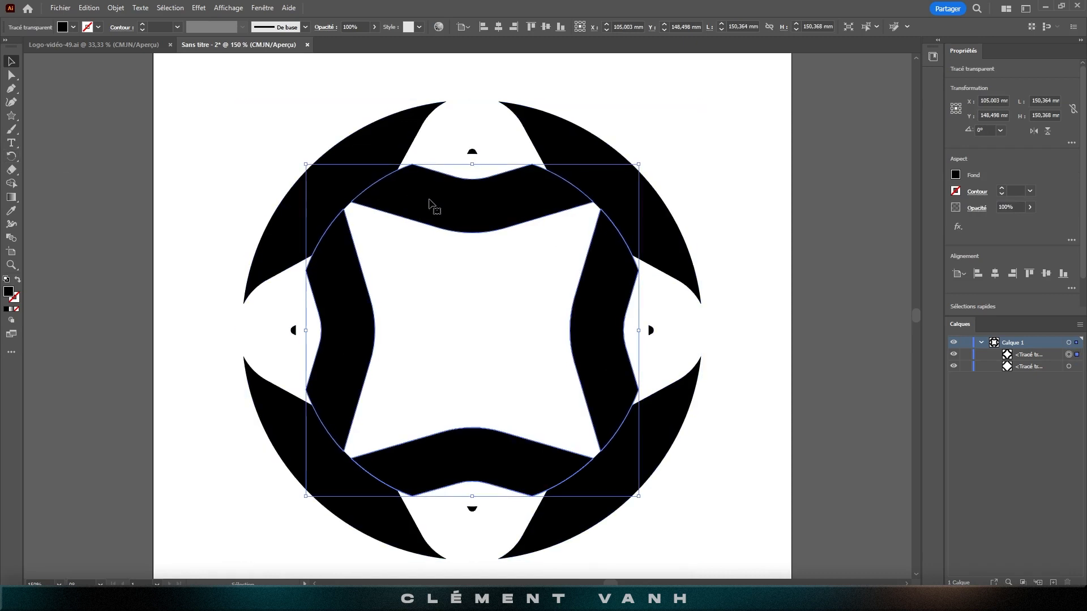
pyautogui.click(557, 146)
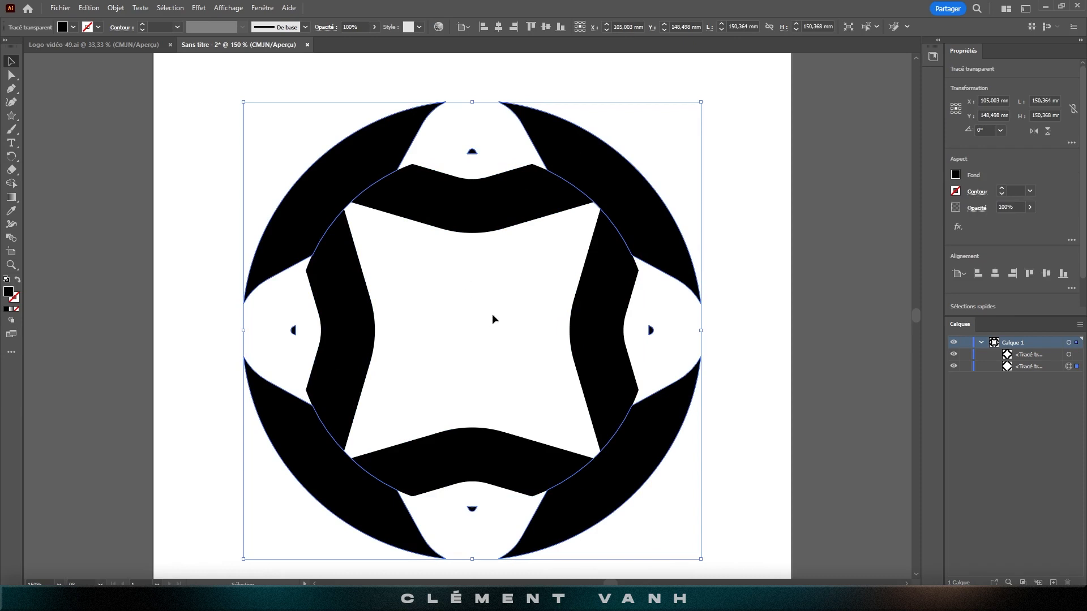
pyautogui.click(481, 204)
pyautogui.keyDown('shift'); pyautogui.click(640, 428); pyautogui.keyUp('shift')
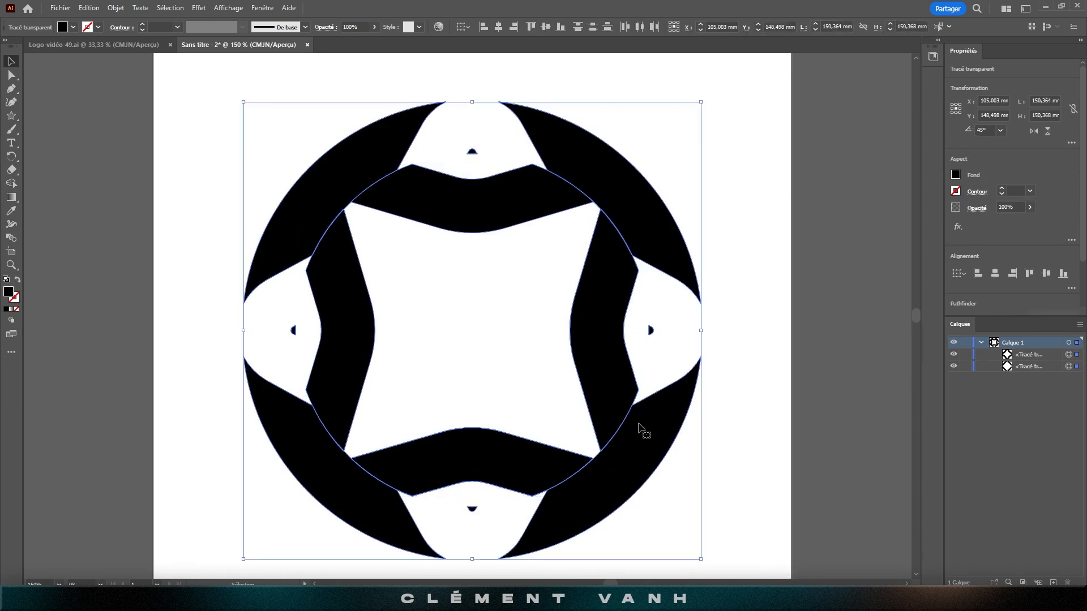
pyautogui.click(12, 185)
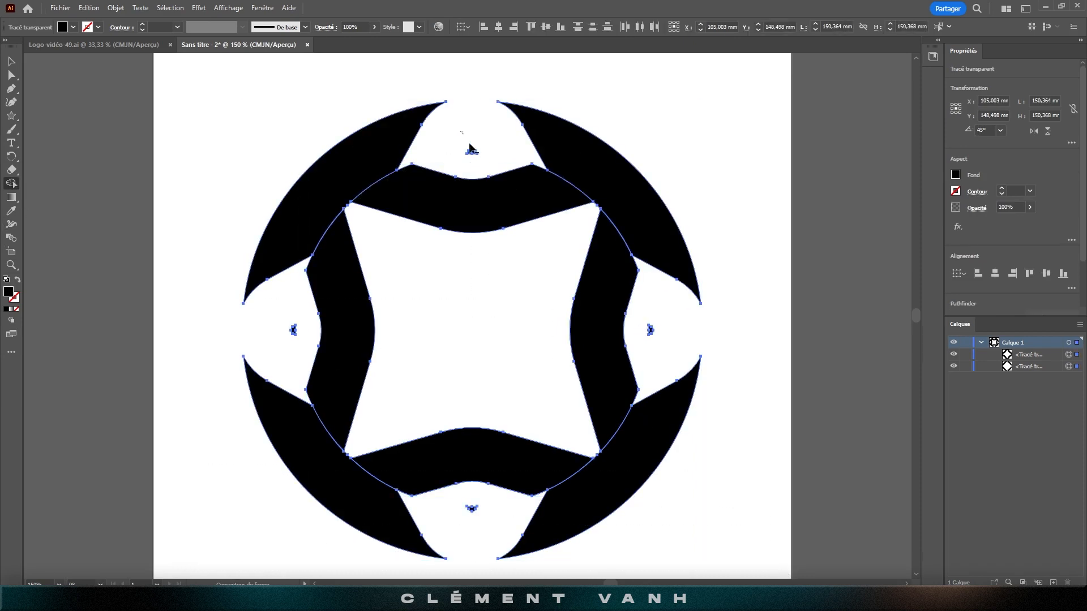
pyautogui.click(500, 247)
pyautogui.moveTo(480, 158); pyautogui.dragTo(483, 165)
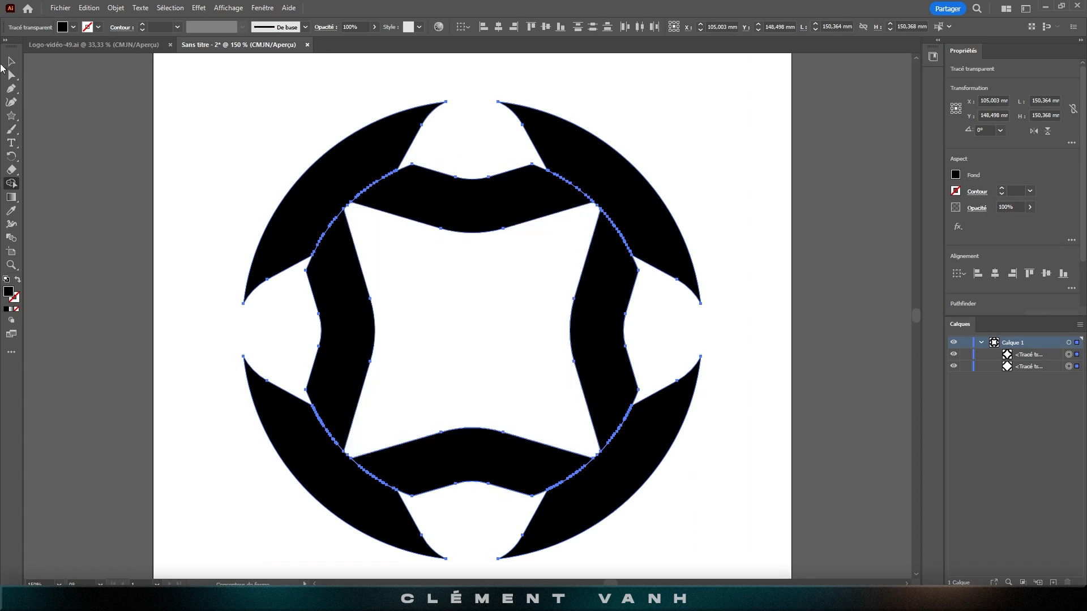
pyautogui.press('v')
pyautogui.click(188, 135)
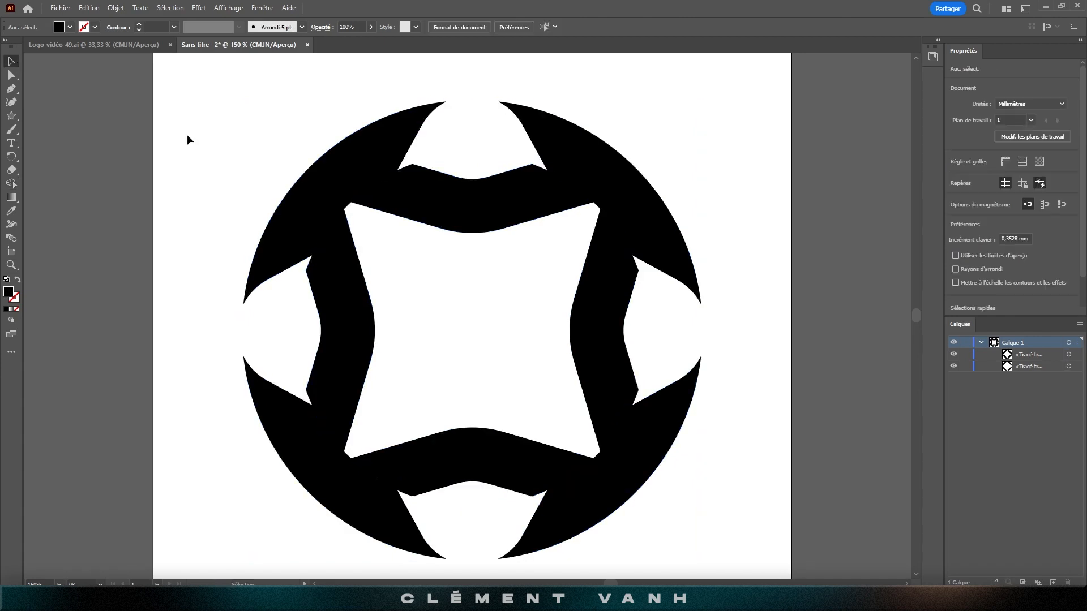
# Scale the whole emblem down and move it to the upper half of the artboard.
pyautogui.hotkey('ctrl', '-')
pyautogui.hotkey('ctrl', '-')
pyautogui.hotkey('ctrl', '-')
pyautogui.moveTo(451, 317); pyautogui.dragTo(446, 307)
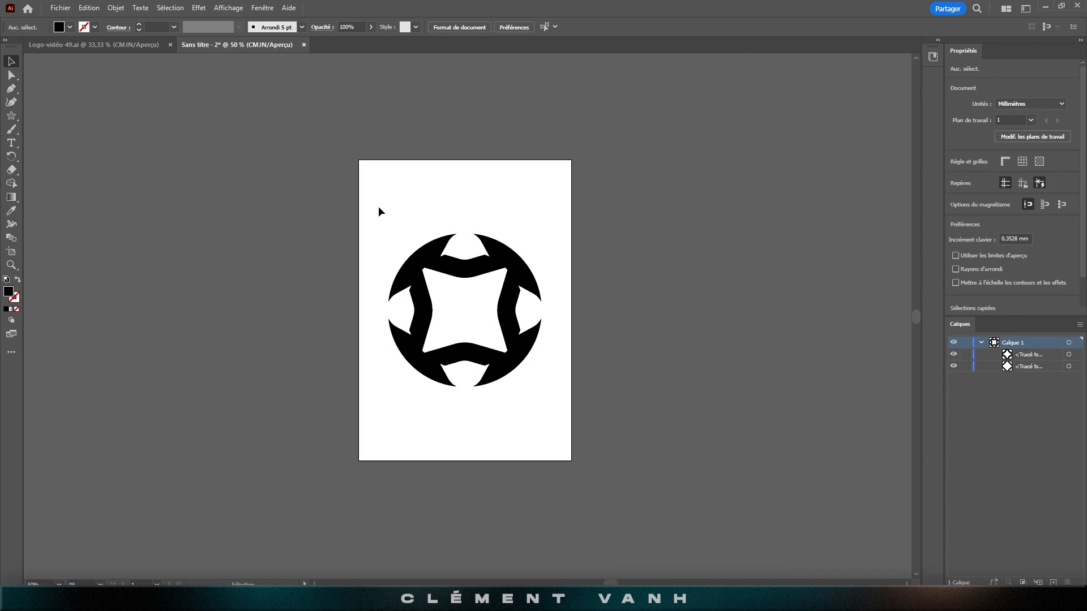
pyautogui.moveTo(378, 210); pyautogui.dragTo(453, 280)
pyautogui.hotkey('ctrl', '+')
pyautogui.click(491, 428)
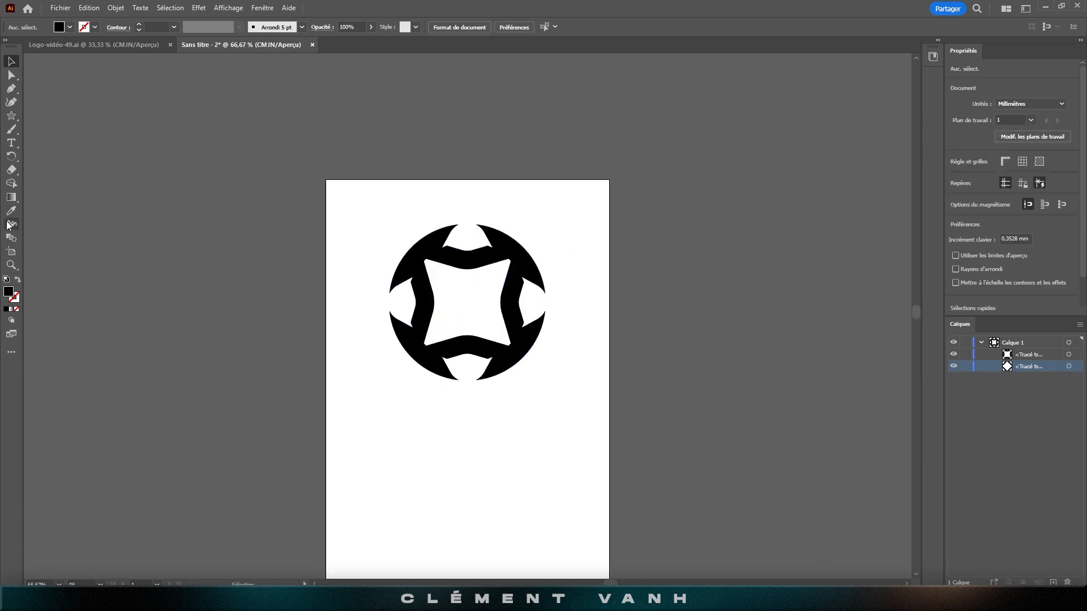
# Add the text "GAMMA" on the artboard below the emblem.
pyautogui.press('t')
pyautogui.moveTo(444, 445); pyautogui.dragTo(442, 327)
pyautogui.click(376, 327)
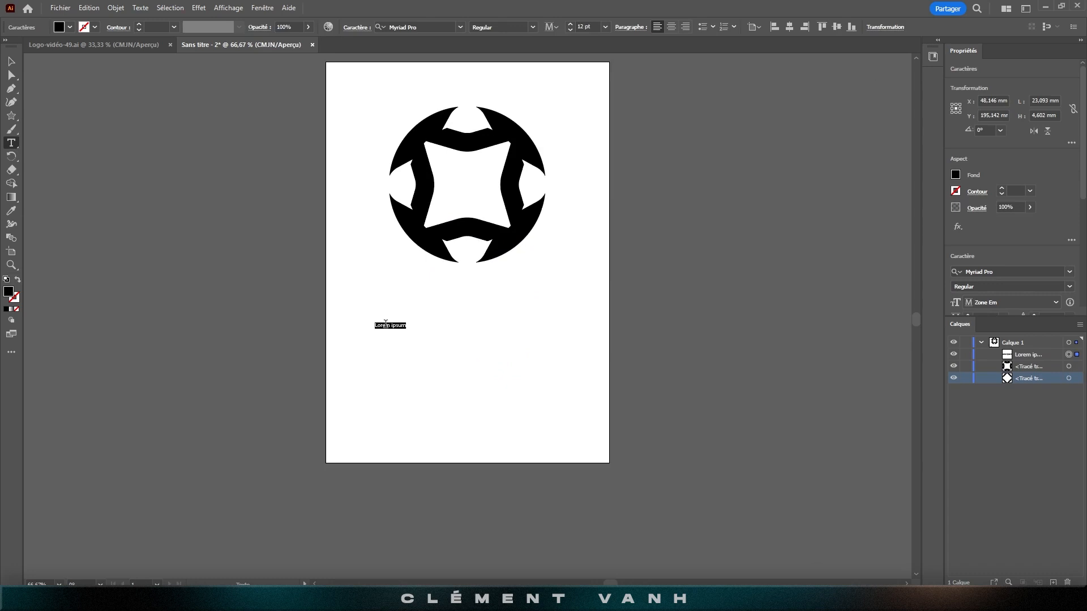
pyautogui.write('GAMMA')
# Set the font of the whole GAMMA text to Airstrike Regular.
pyautogui.hotkey('ctrl', 'a')
pyautogui.hotkey('ctrl', 't')
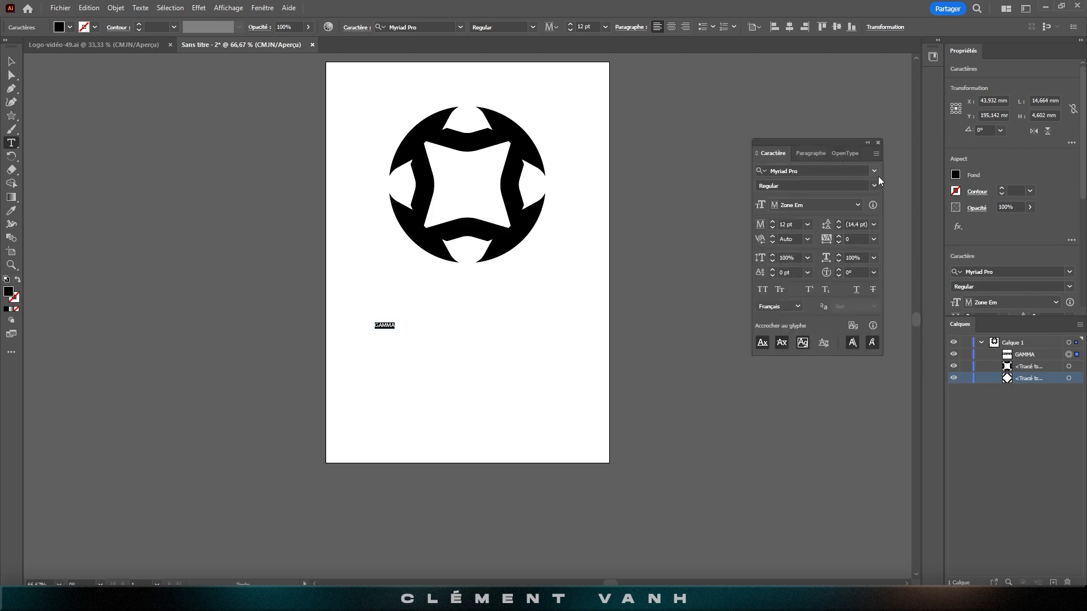
pyautogui.click(877, 173)
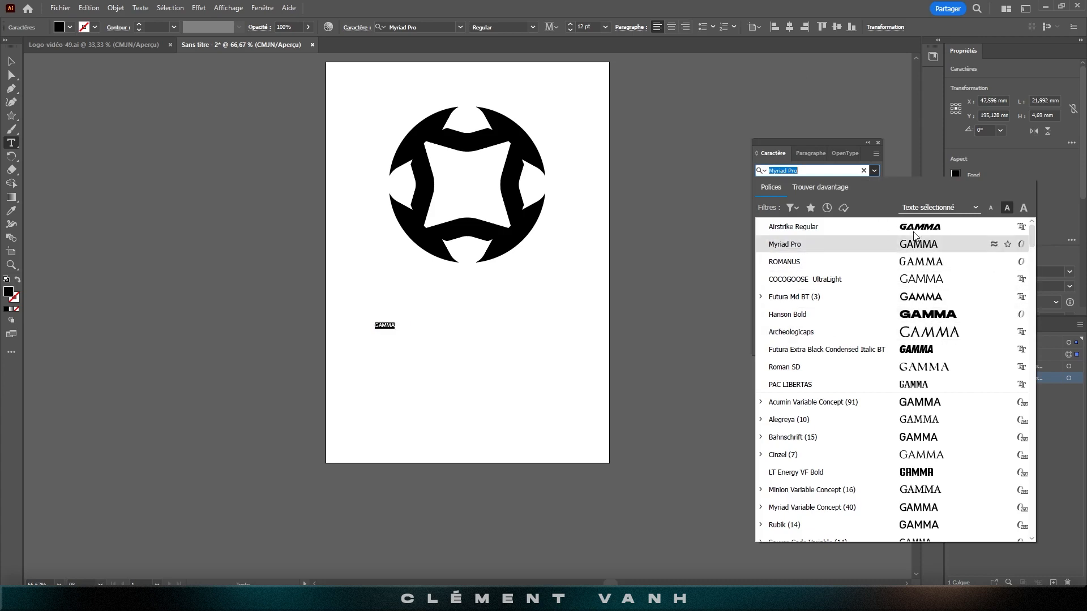
pyautogui.click(816, 229)
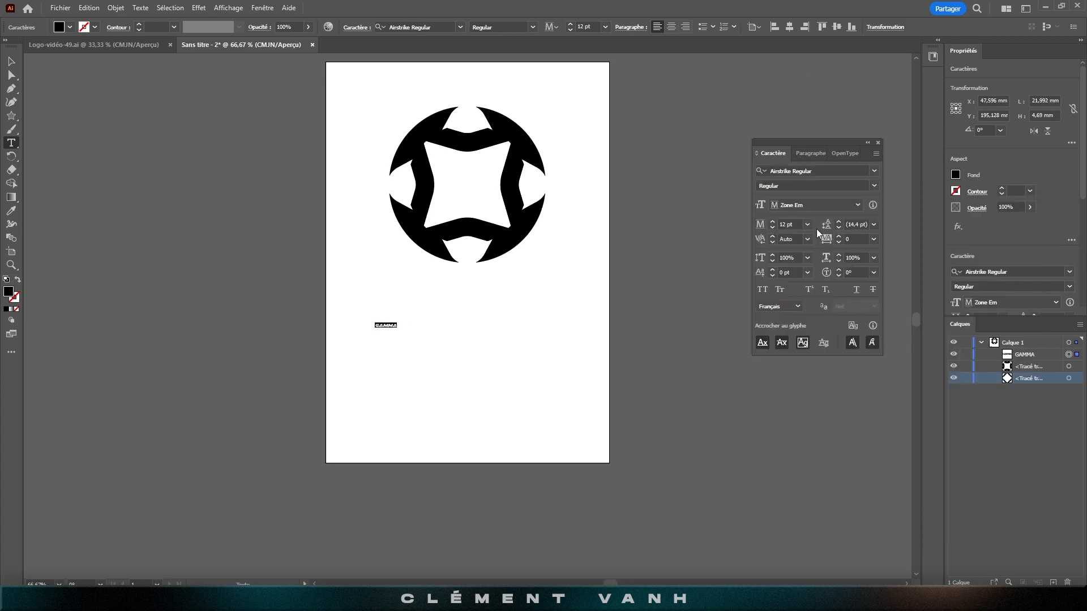
# Enlarge the GAMMA text to about 148.6 mm wide and centre it horizontally and vertically on the artboard.
pyautogui.click(12, 61)
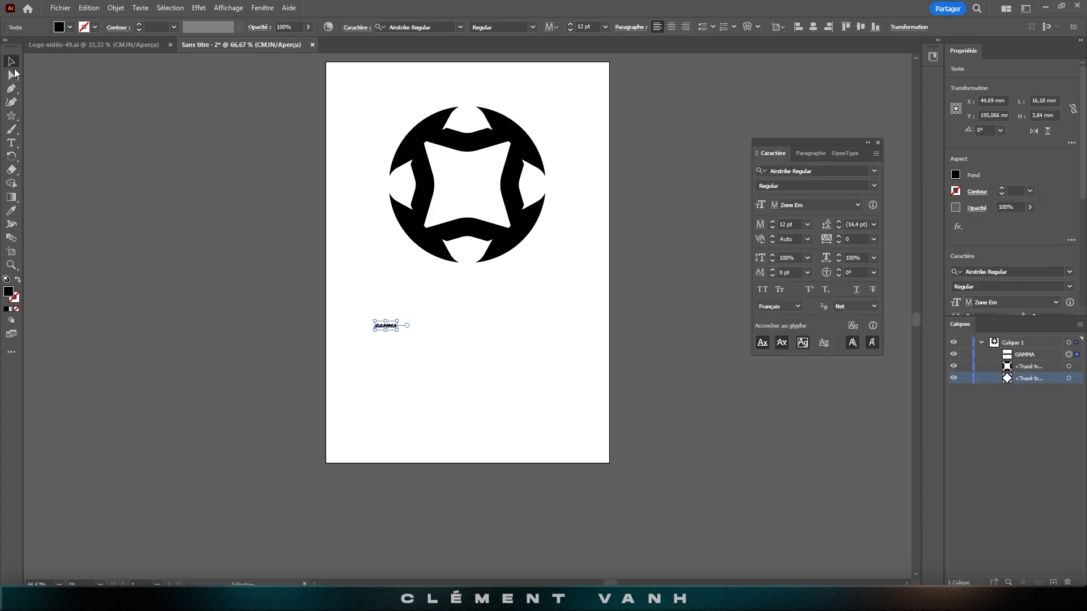
pyautogui.moveTo(397, 332); pyautogui.dragTo(576, 417)
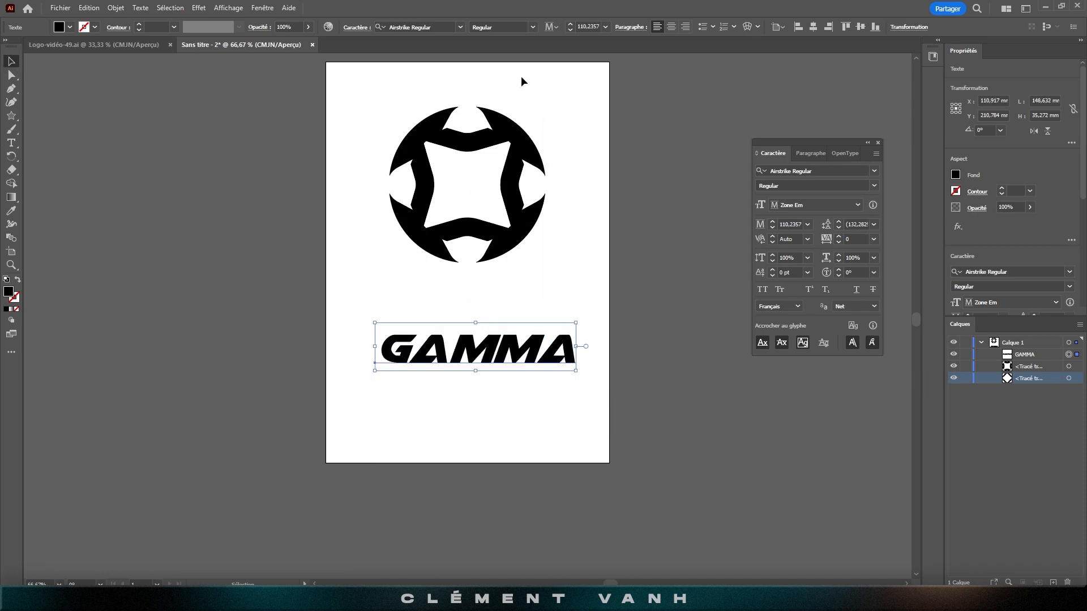
pyautogui.click(813, 26)
pyautogui.click(860, 27)
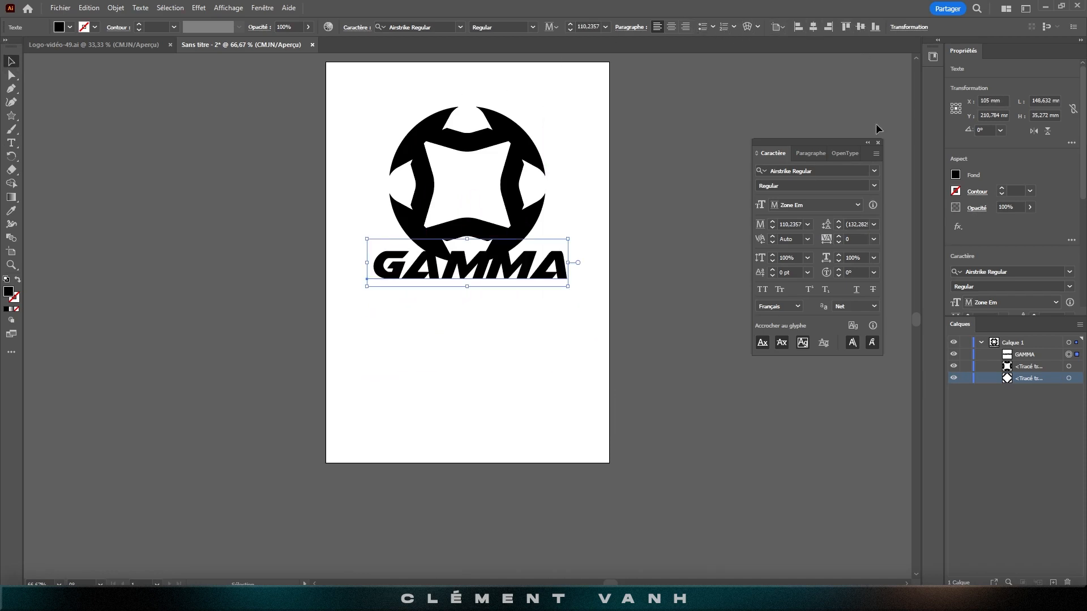
# Move the GAMMA text to just beneath the emblem, and shift both together down to about Y 142.16 mm.
pyautogui.click(878, 142)
pyautogui.moveTo(464, 272); pyautogui.dragTo(464, 301)
pyautogui.moveTo(456, 207); pyautogui.dragTo(484, 244)
pyautogui.moveTo(388, 163); pyautogui.dragTo(549, 380)
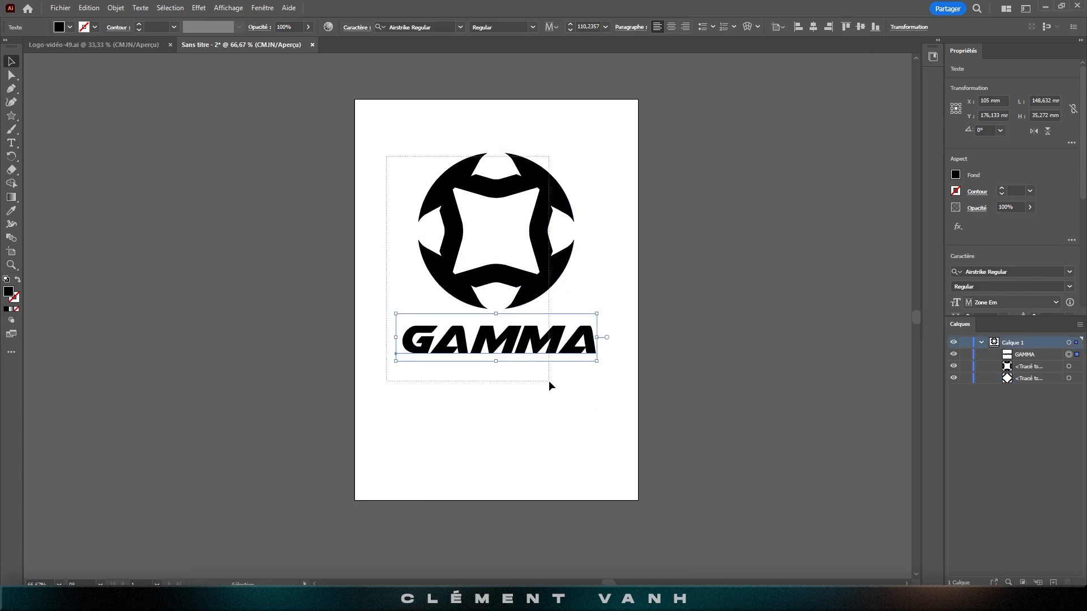
pyautogui.moveTo(552, 342); pyautogui.dragTo(553, 376)
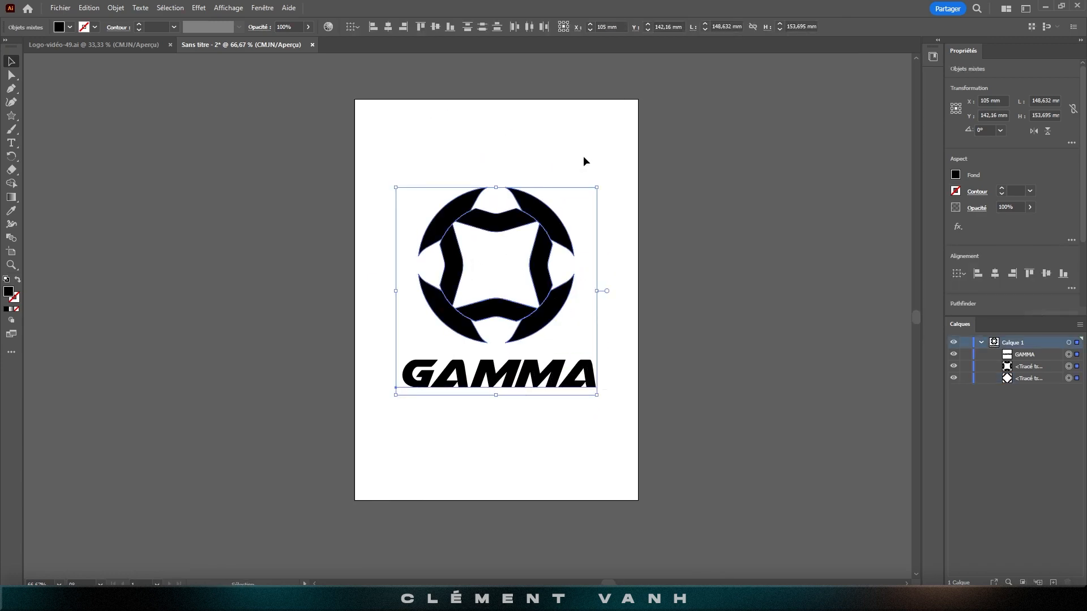
# Draw a small four-pointed black star about 17.2 mm wide inside the emblem and centre it horizontally on the artboard.
pyautogui.click(555, 184)
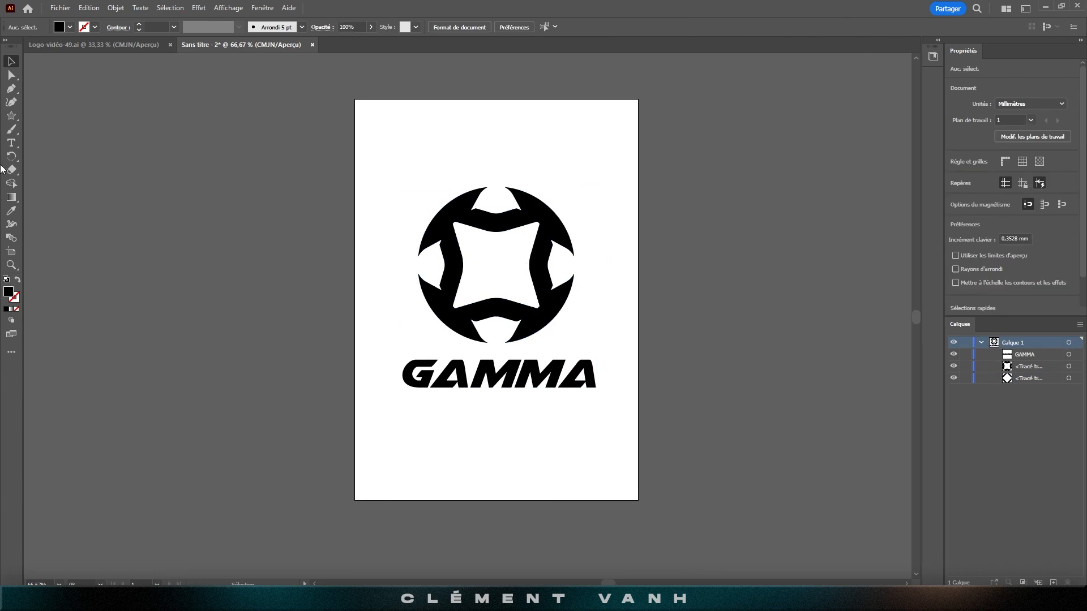
pyautogui.click(11, 115)
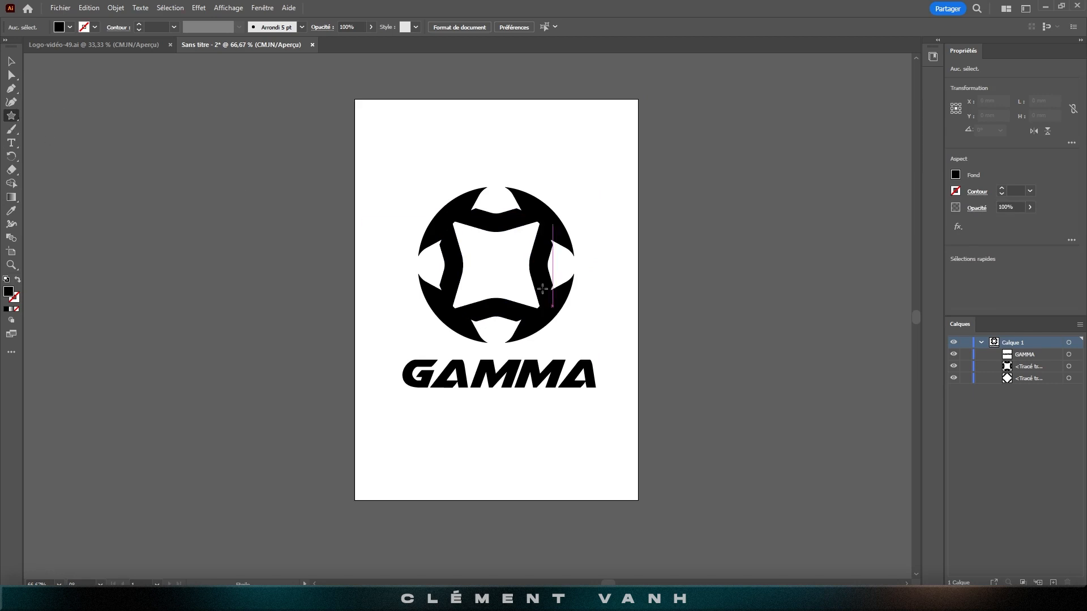
pyautogui.moveTo(493, 261); pyautogui.dragTo(499, 271)
pyautogui.press('v')
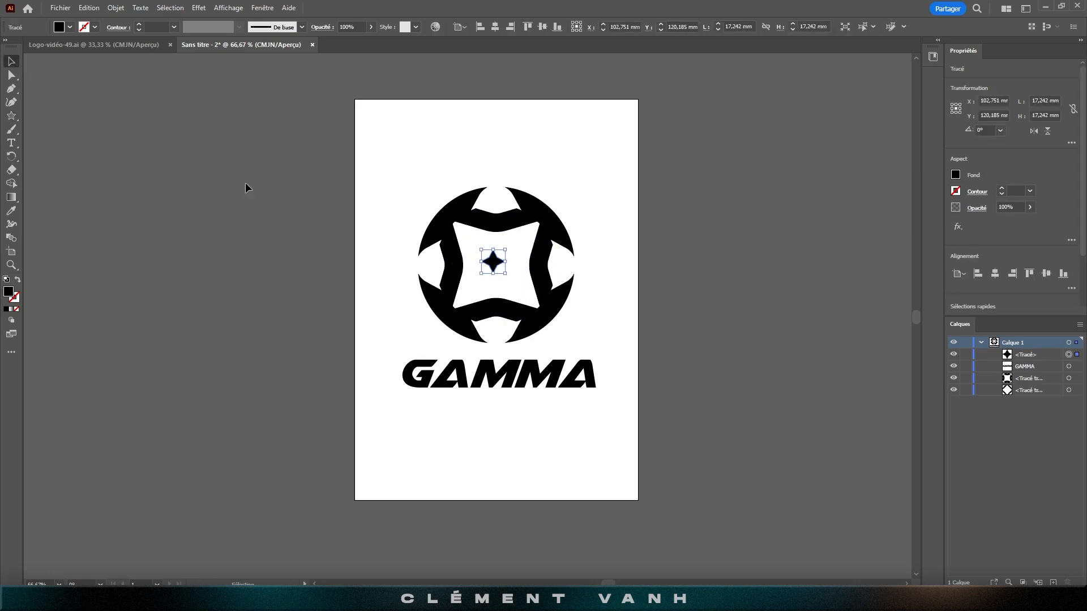
pyautogui.click(496, 28)
pyautogui.click(568, 158)
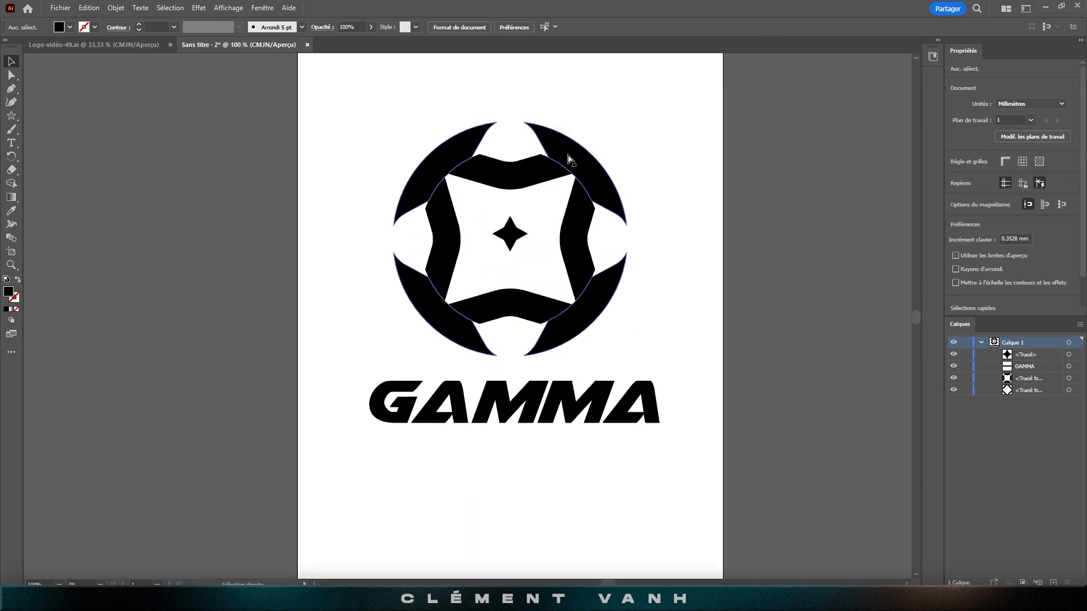
# Align the small star and the emblem's ring and star shapes on their vertical centres, leaving out the GAMMA text.
pyautogui.scroll(1, 560, 176)
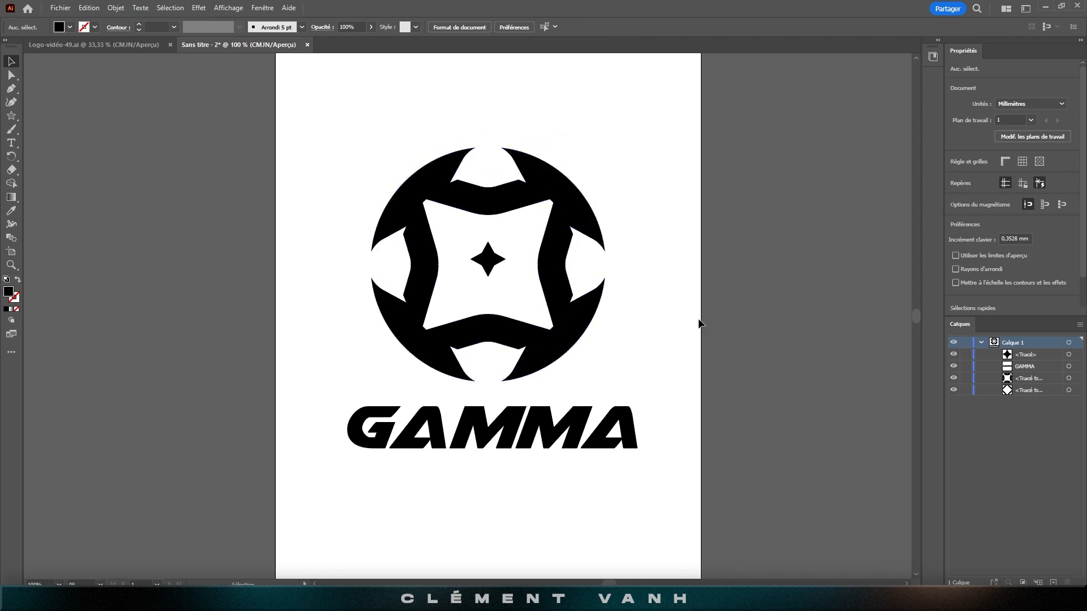
pyautogui.moveTo(329, 143); pyautogui.dragTo(589, 371)
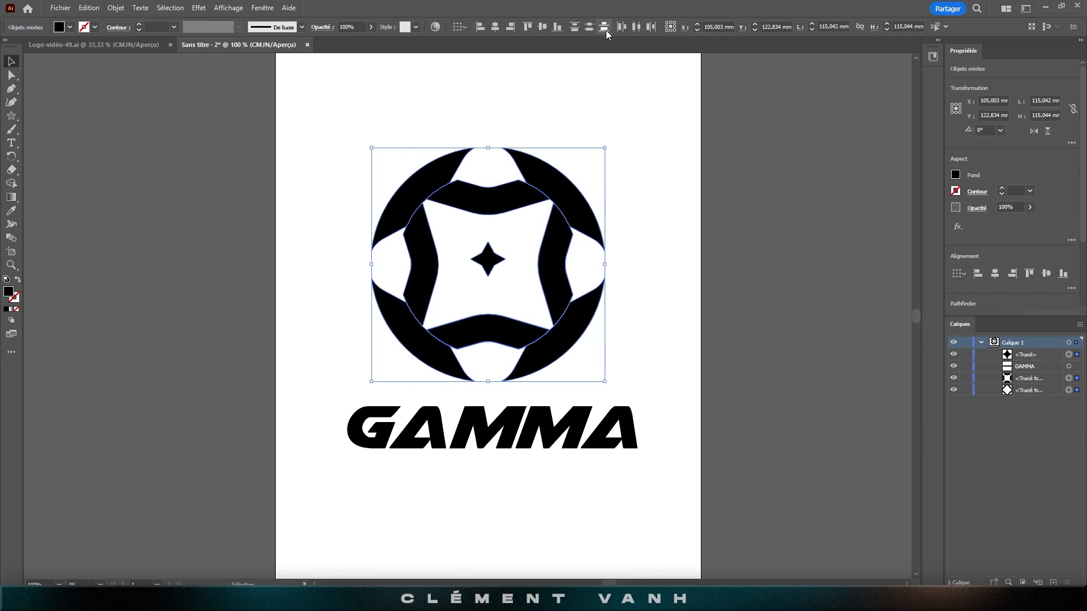
pyautogui.click(542, 29)
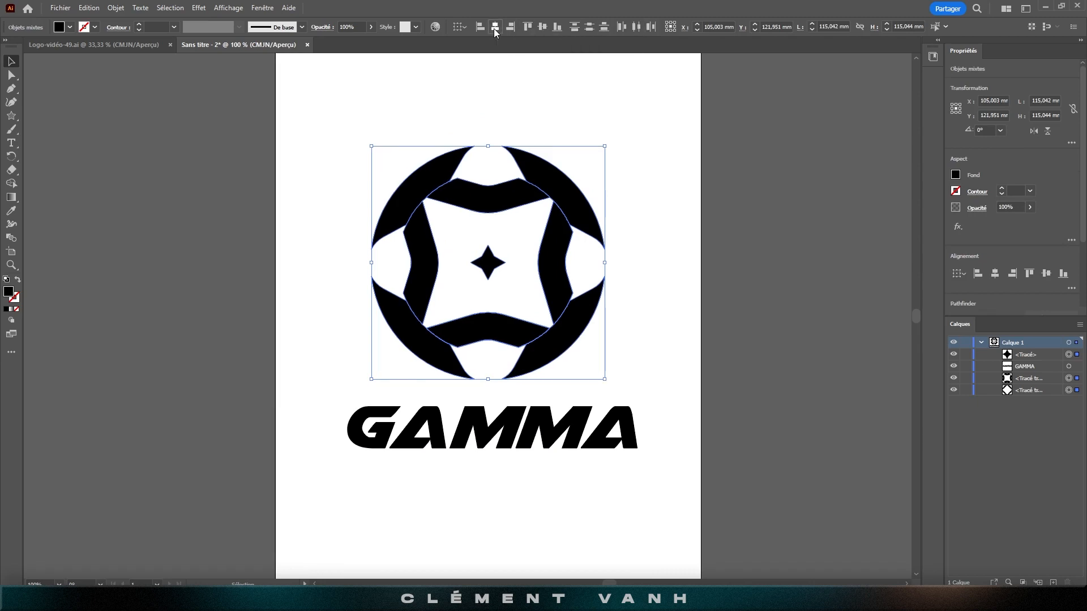
pyautogui.click(593, 103)
pyautogui.hotkey('ctrl', '-')
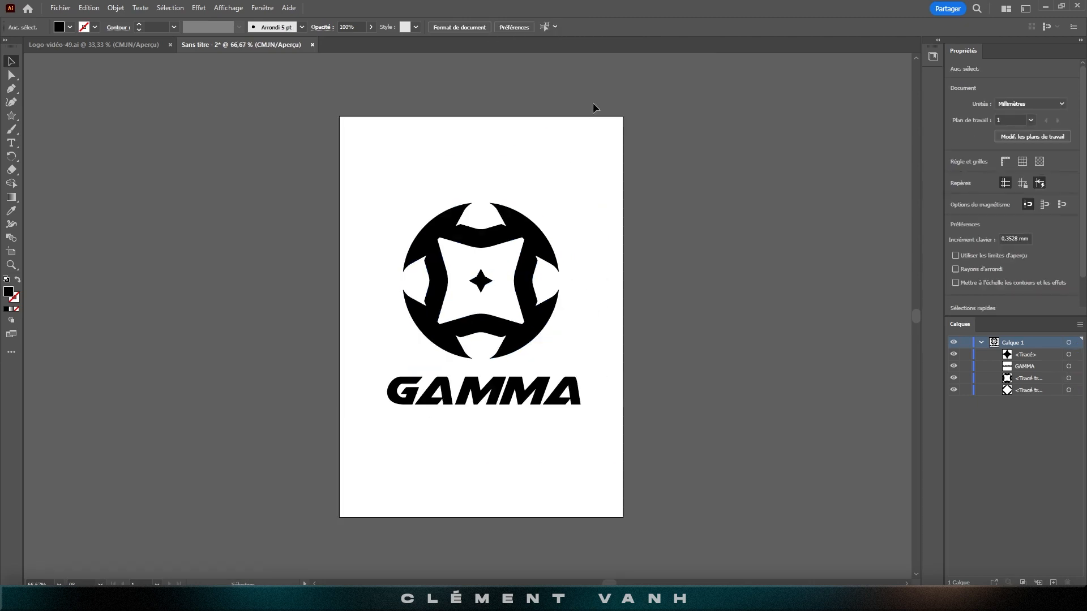
pyautogui.hotkey('ctrl', '-')
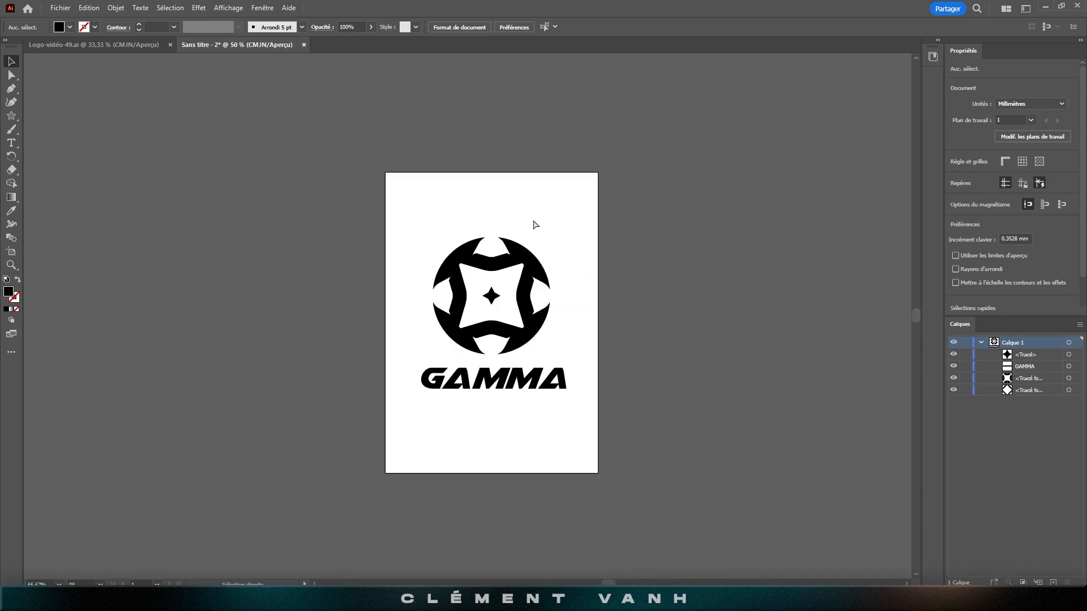
pyautogui.hotkey('ctrl', '+')
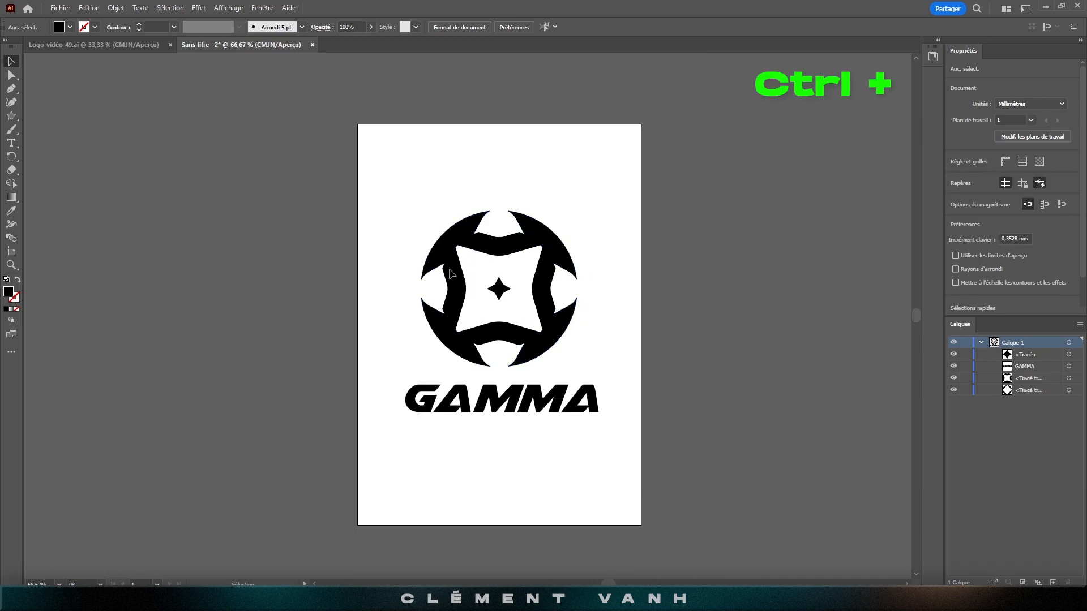
pyautogui.press('space')
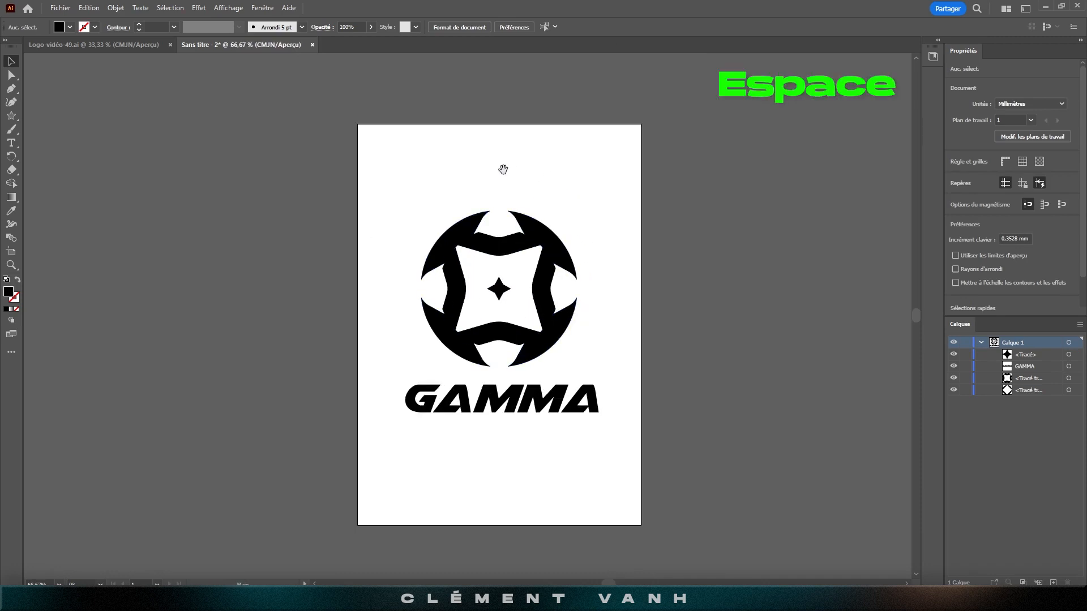
pyautogui.moveTo(510, 233)
pyautogui.mouseDown()
pyautogui.moveTo(458, 161)
pyautogui.moveTo(676, 268)
pyautogui.moveTo(518, 181)
pyautogui.moveTo(519, 215)
pyautogui.moveTo(503, 226)
pyautogui.mouseUp()
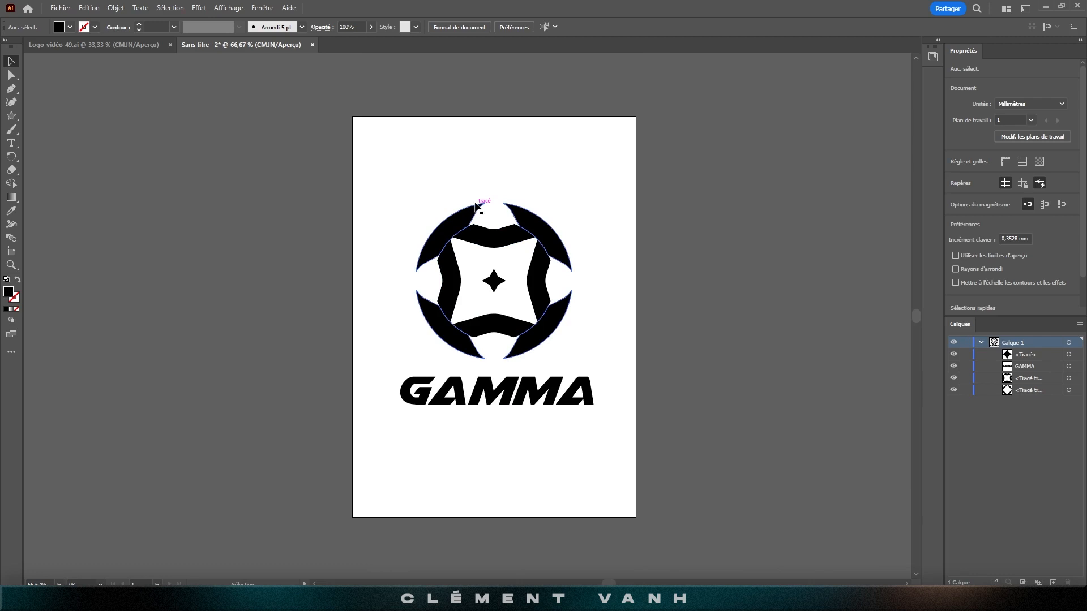
# Export the logo to the Bureau folder as an SVG file named LOGO GAMMA, keeping the offered SVG options.
pyautogui.click(57, 8)
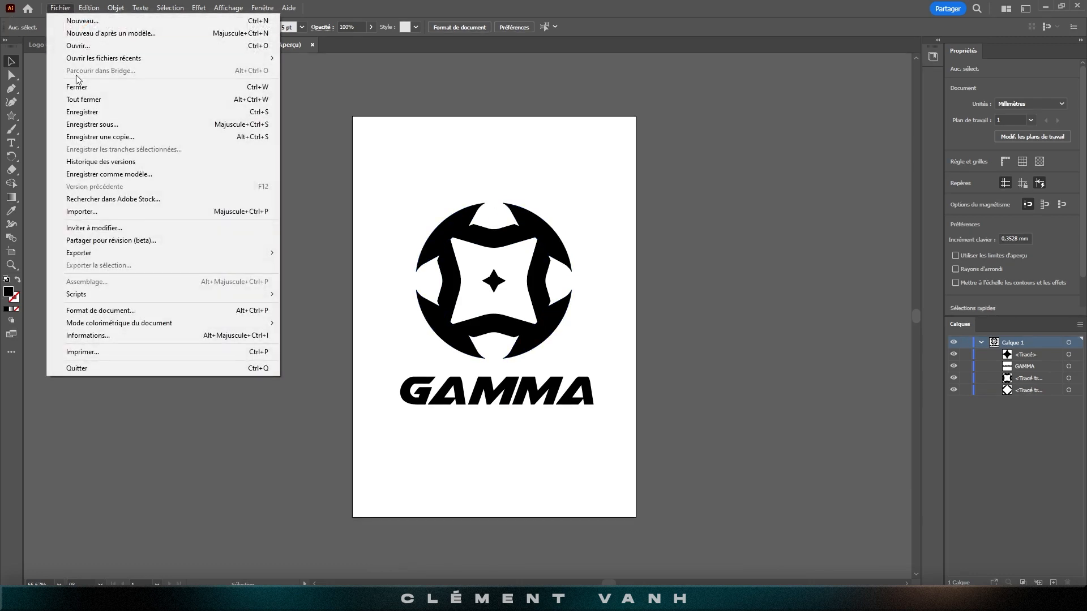
pyautogui.moveTo(82, 254)
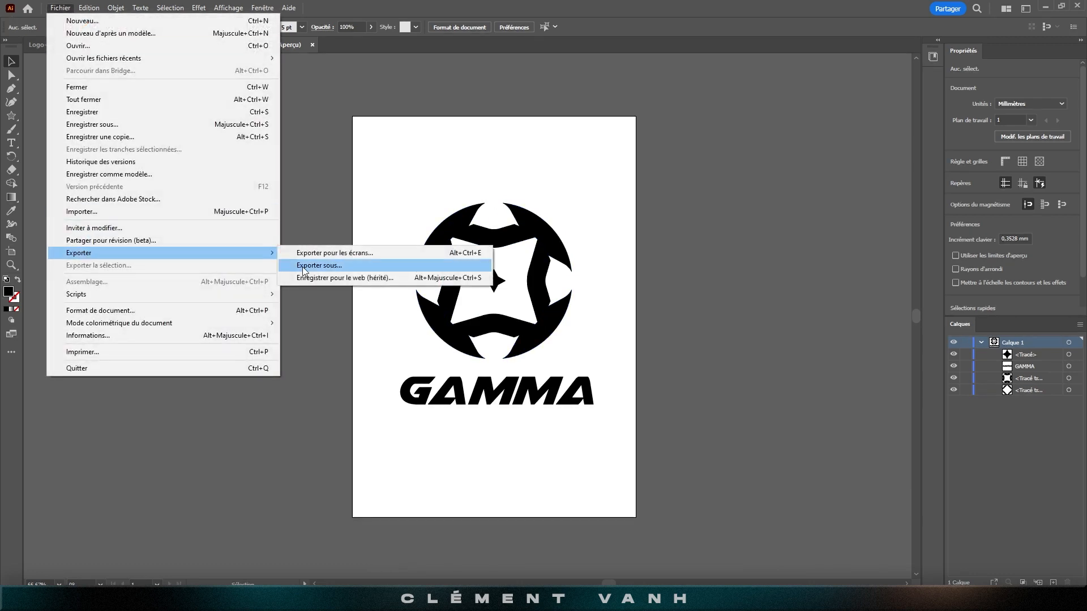
pyautogui.click(336, 266)
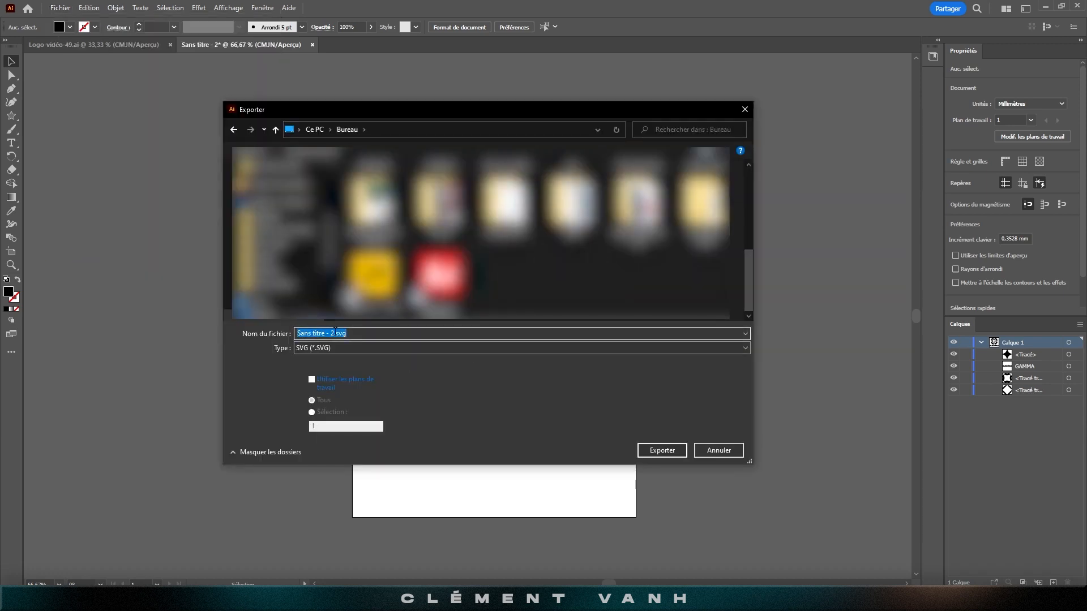
pyautogui.moveTo(335, 333); pyautogui.dragTo(279, 340)
pyautogui.write('LOGO GAMMA')
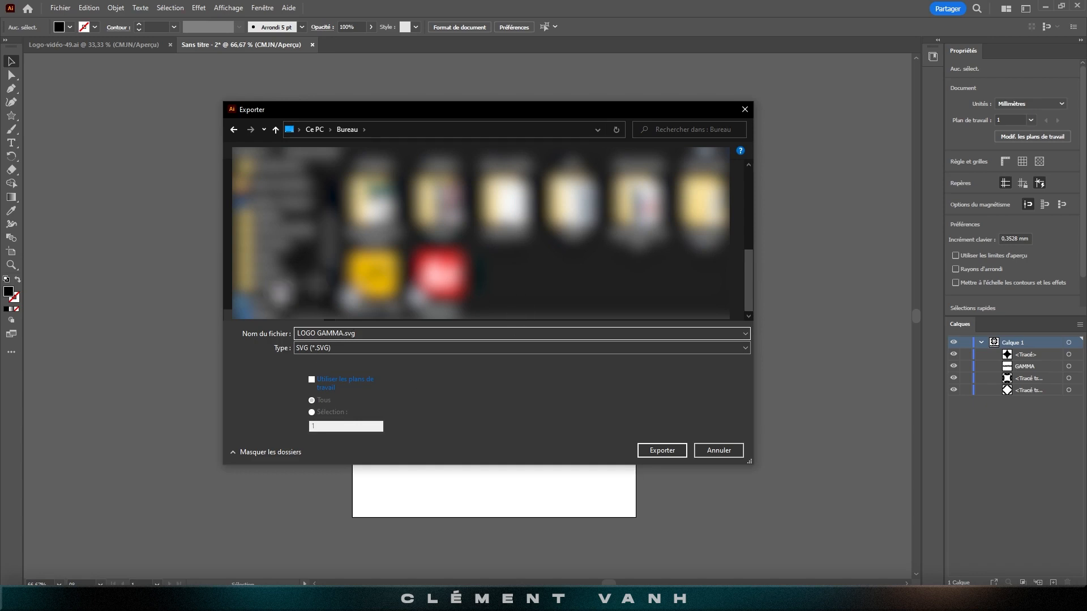
pyautogui.click(647, 452)
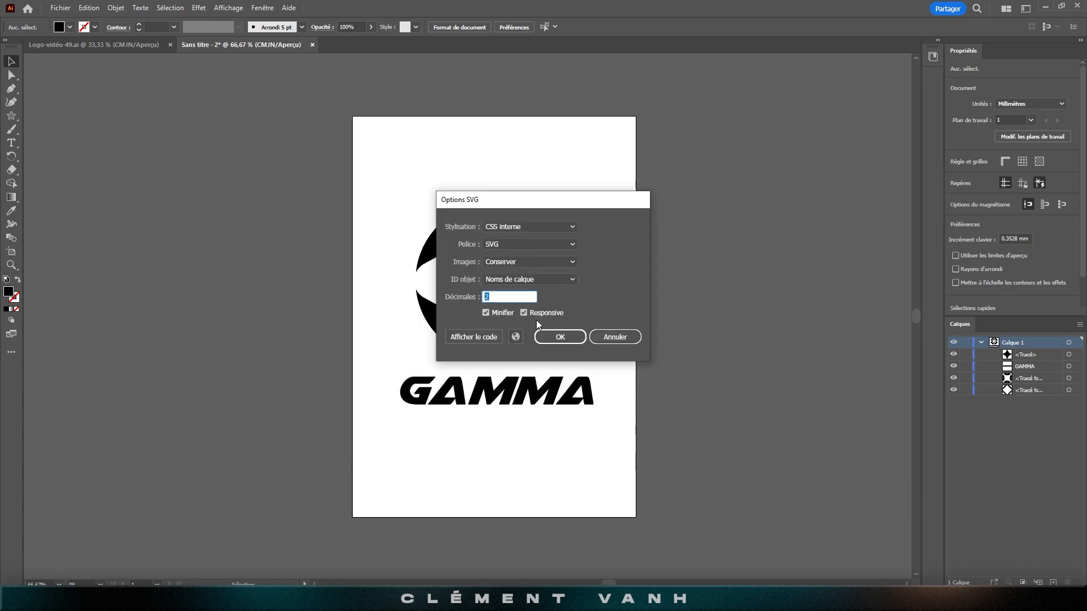
pyautogui.click(571, 340)
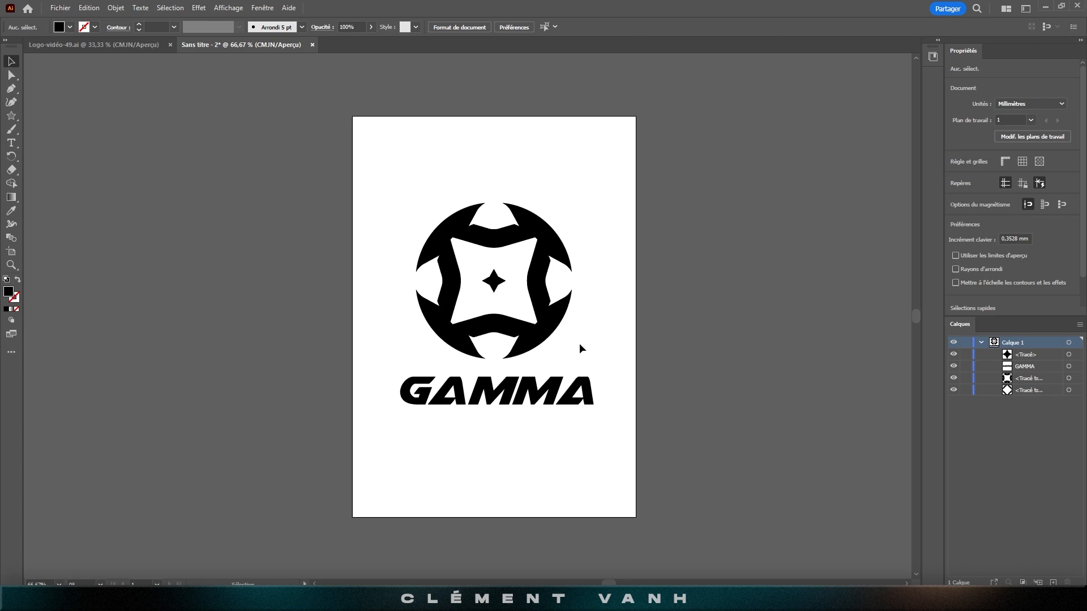
pyautogui.click(11, 183)
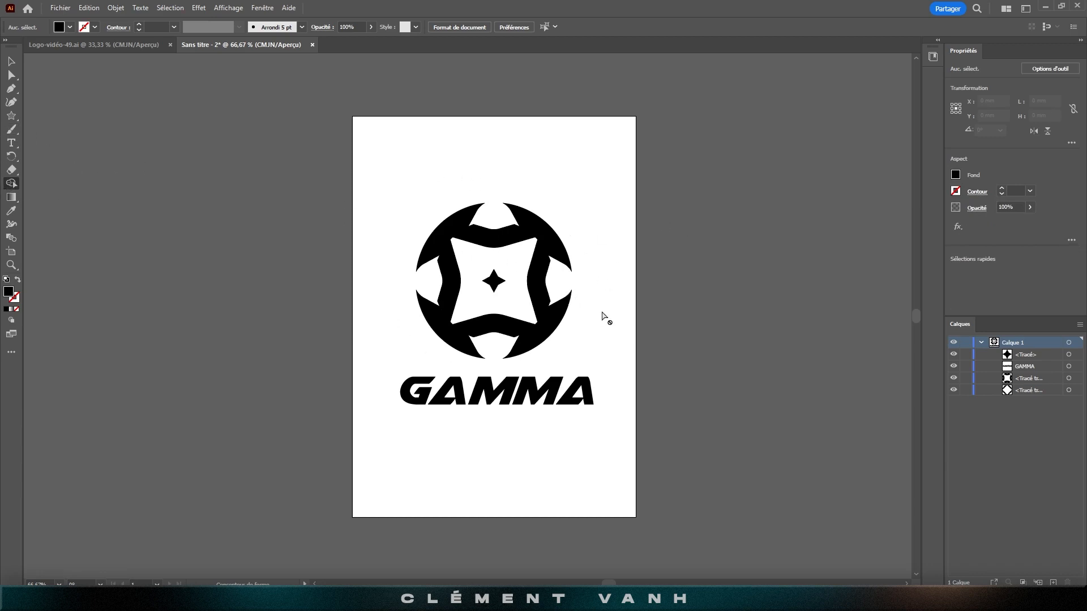
pyautogui.press('v')
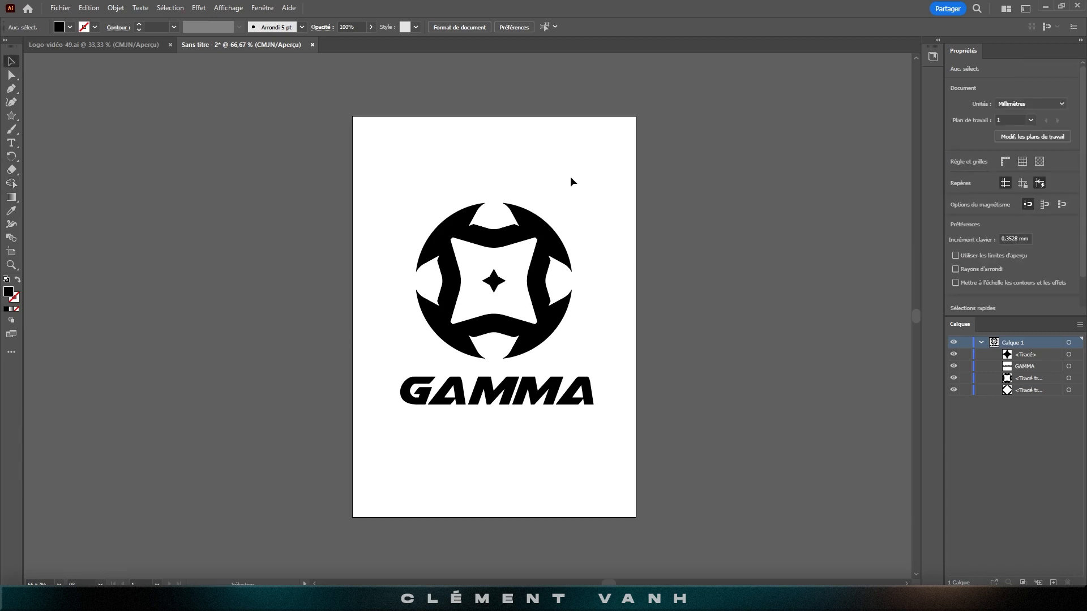